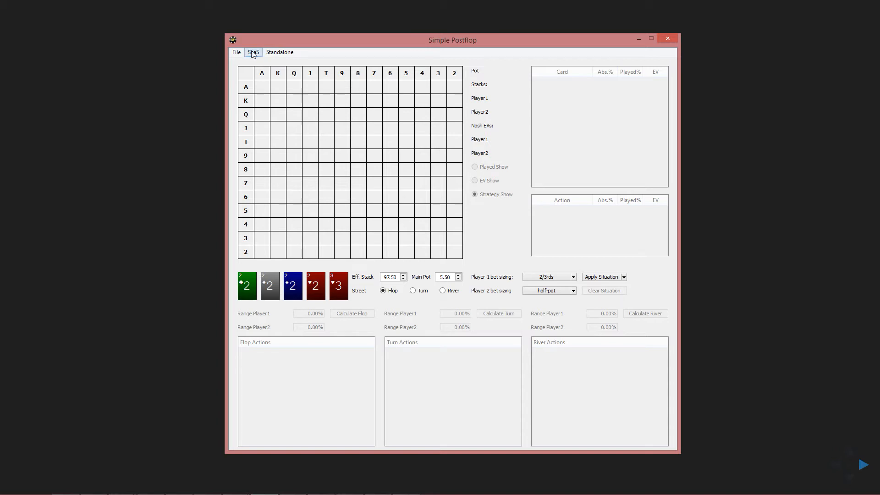
left_click(254, 53)
left_click(264, 63)
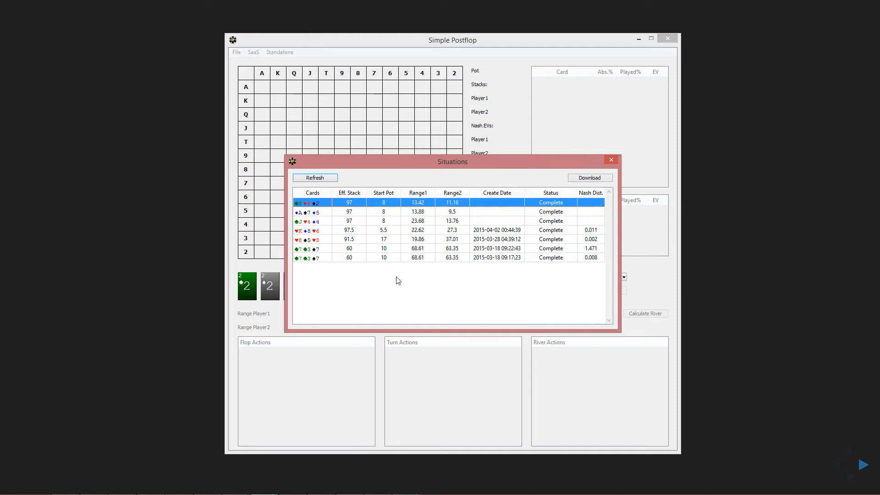
left_click(585, 249)
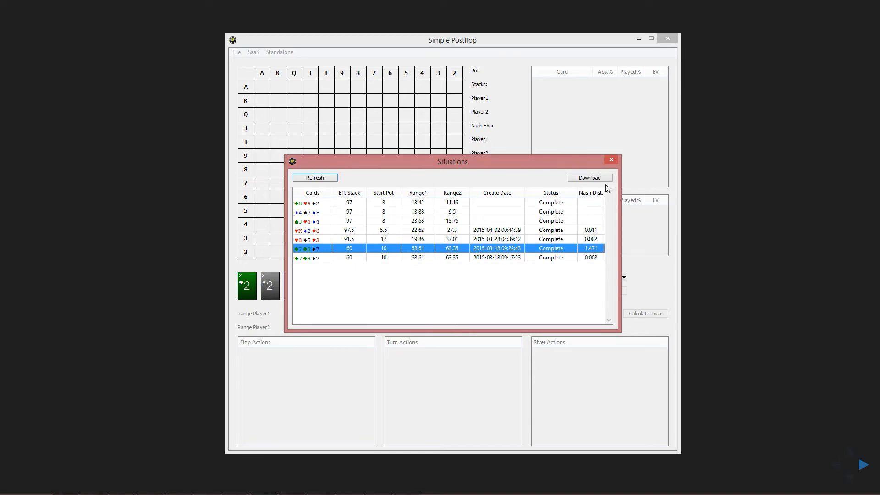
left_click(612, 162)
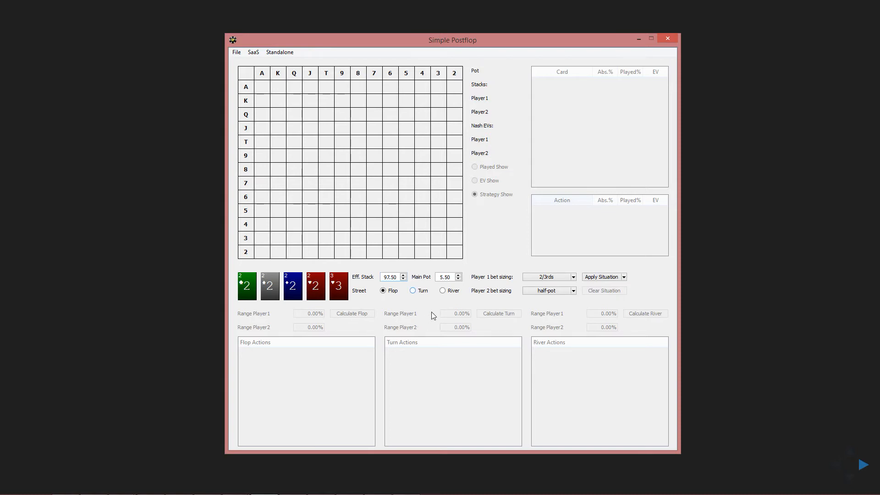
Set the street to River, the main pot to 50 and the effective stack to 25
left_click(442, 291)
key("BackSpace")
key("BackSpace")
left_click(392, 276)
key("BackSpace")
key("BackSpace")
key("BackSpace")
key("BackSpace")
type("25")
key("Return")
Review Player 1's 2/3rds and Player 2's half-pot bet sizing settings, including the maximum number of bets, and apply each
double_click(554, 277)
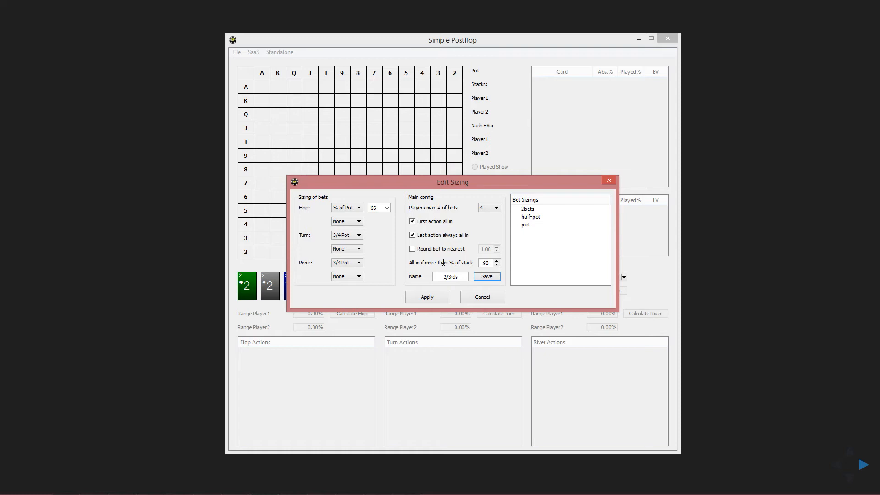
left_click(494, 209)
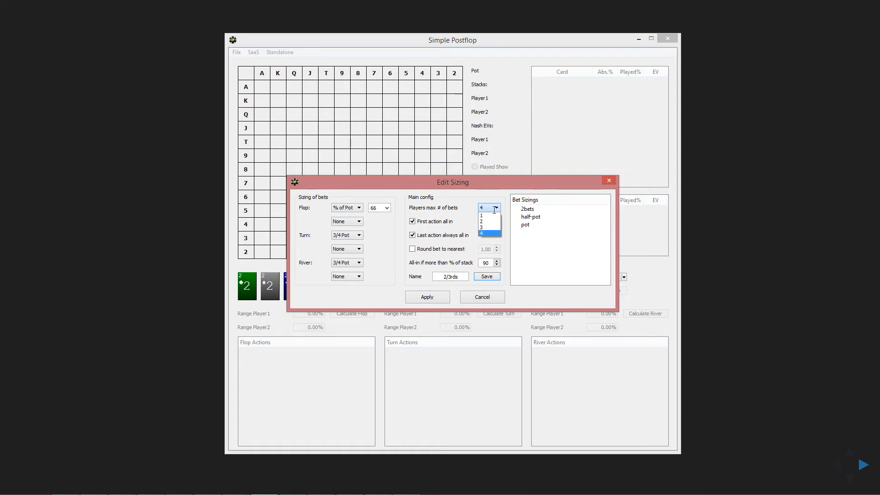
left_click(494, 209)
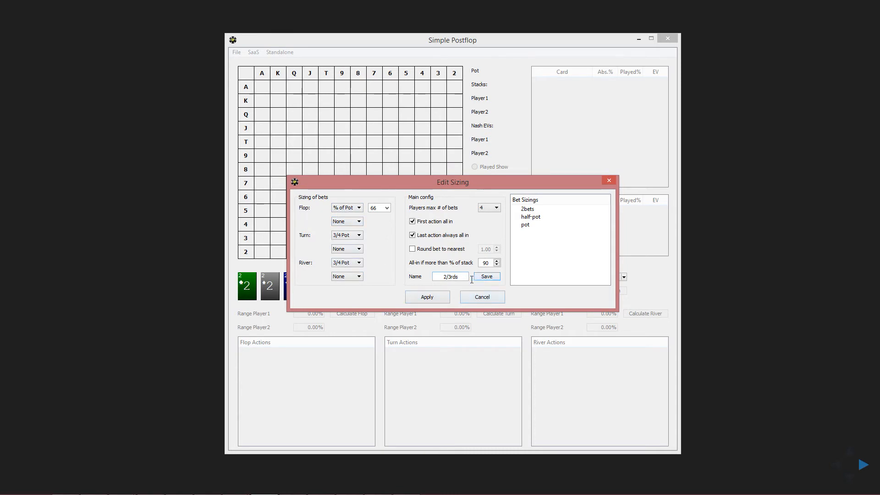
left_click(427, 297)
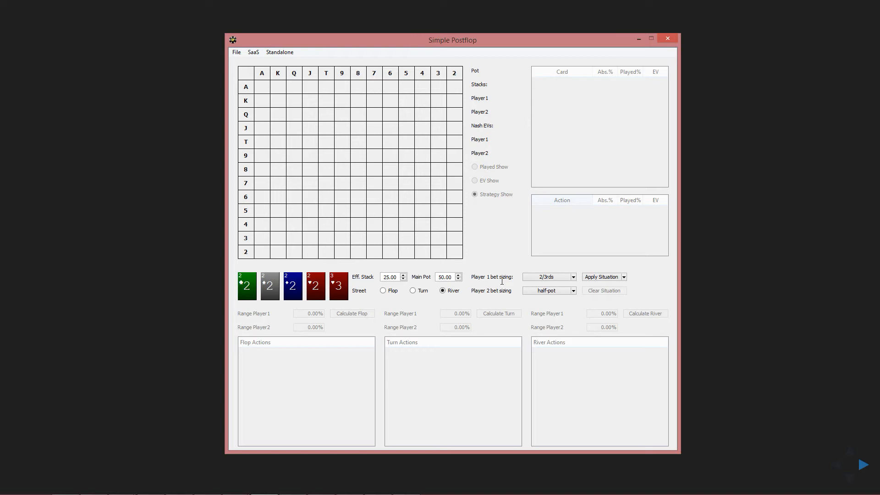
left_click(538, 290)
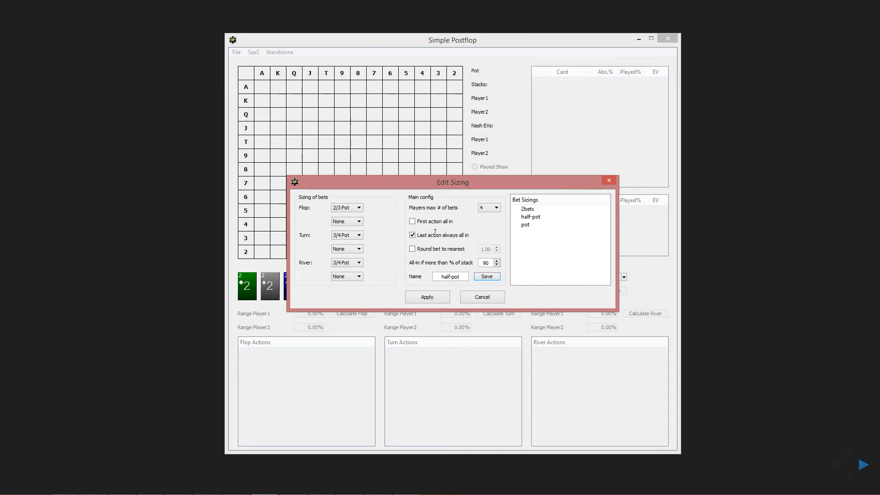
left_click(422, 295)
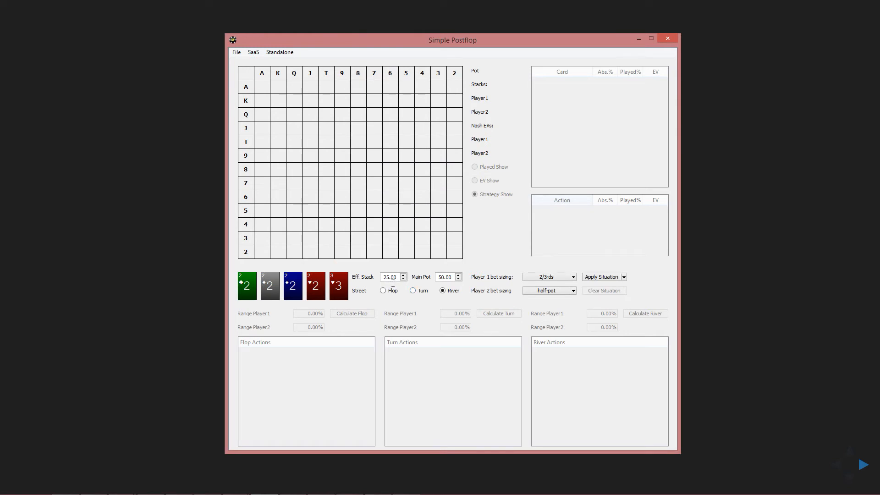
Apply the river situation and fully expand the check and bet branches of its action tree
left_click(604, 277)
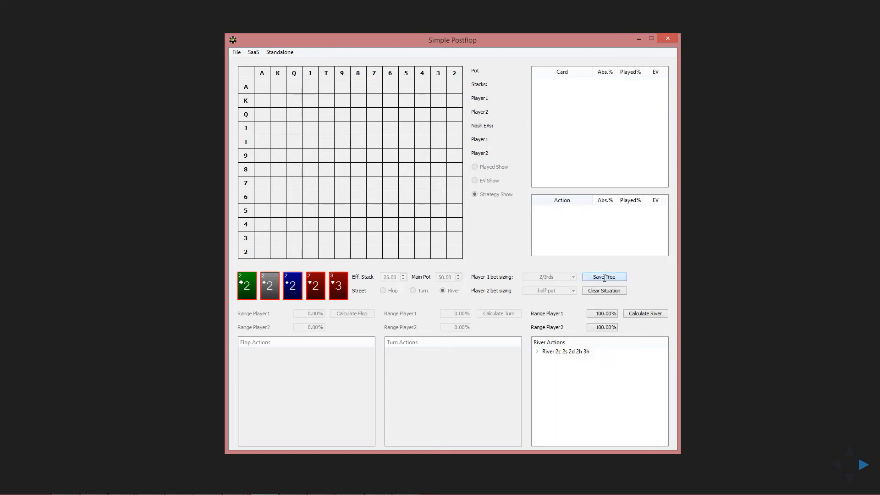
left_click(537, 352)
left_click(546, 359)
left_click(546, 383)
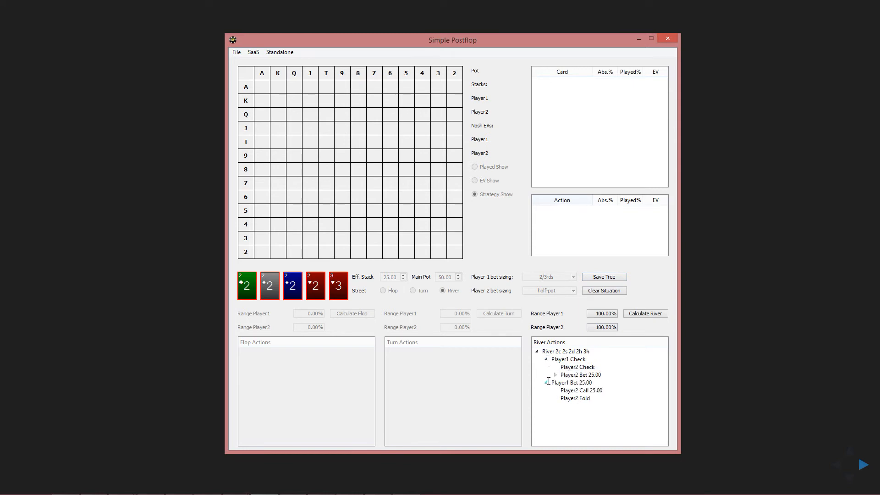
left_click(555, 375)
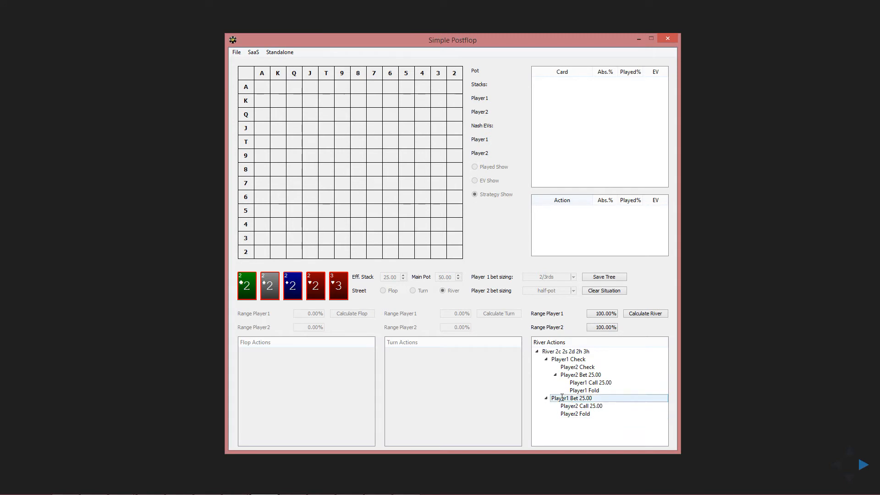
Inspect the editing options available for the Player1 Bet 25.00 node and for the river root node
left_click(562, 398)
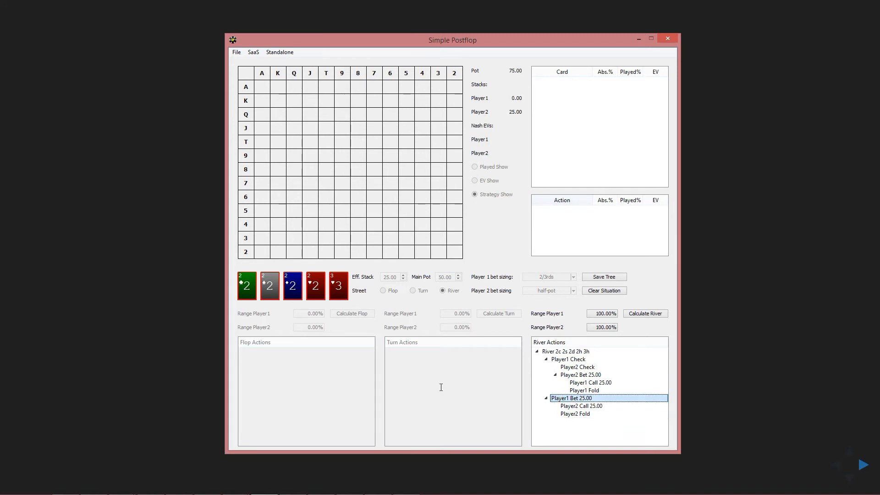
right_click(560, 397)
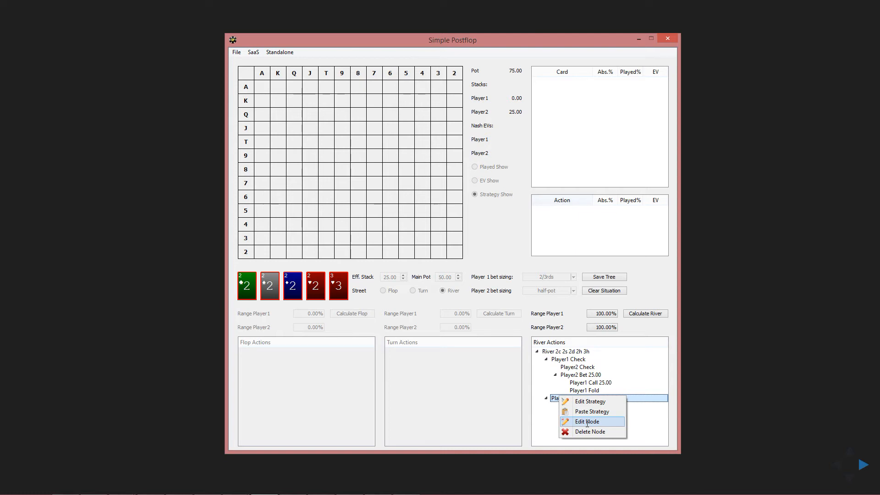
right_click(571, 351)
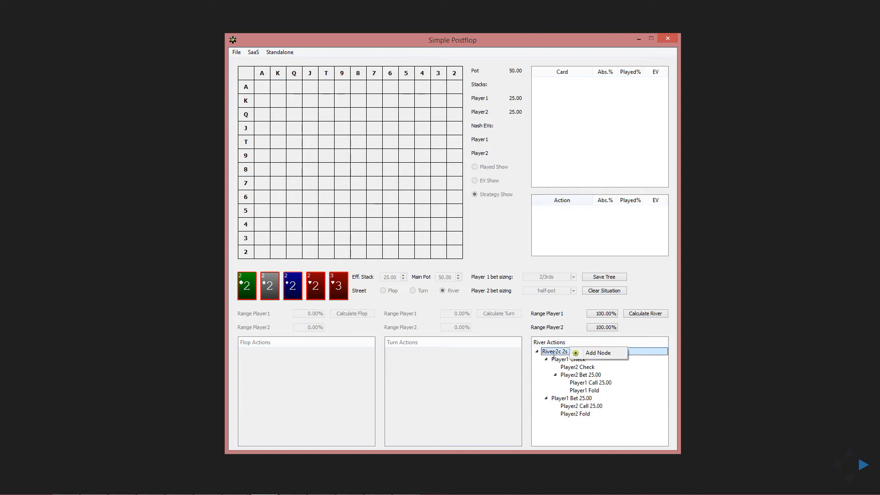
left_click(519, 338)
right_click(554, 350)
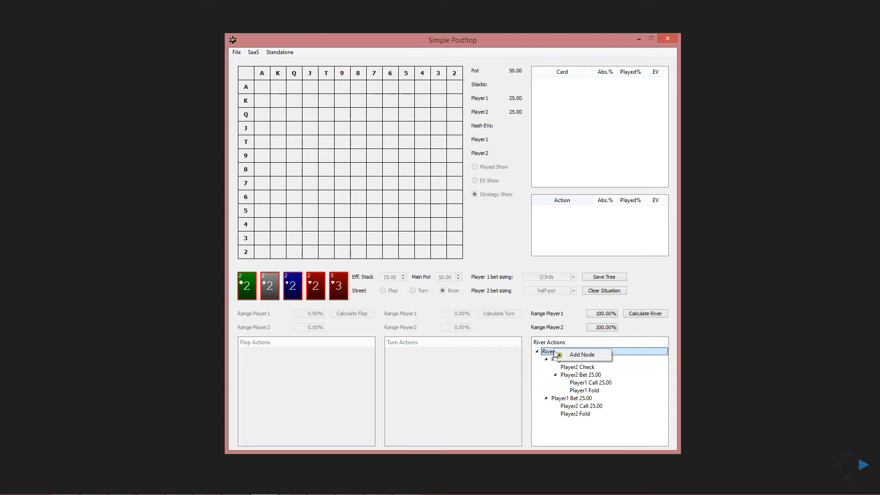
left_click(587, 432)
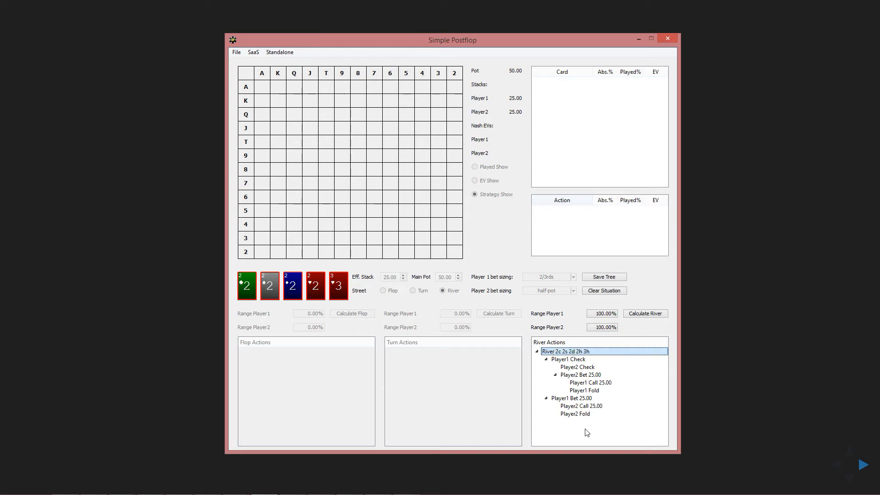
Clear Player 1's river range and fill it with only AA, KK and QQ at full weight
left_click(603, 314)
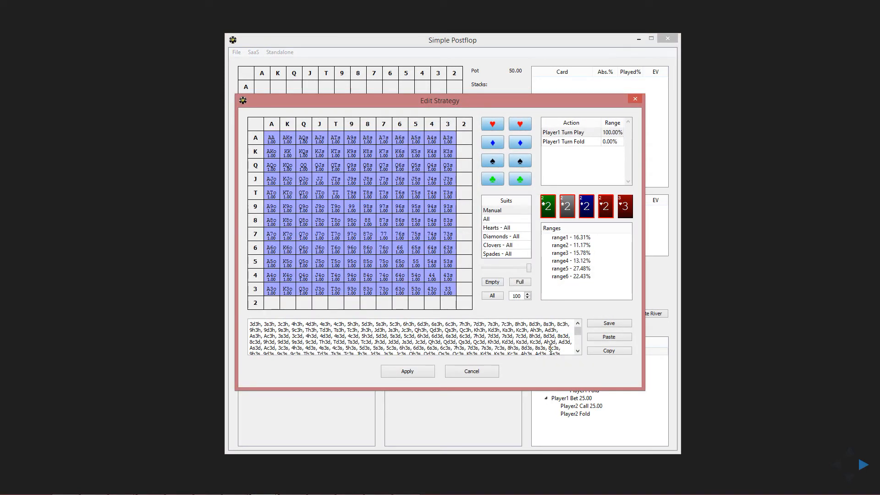
left_click(495, 281)
left_click_drag(448, 124, 274, 127)
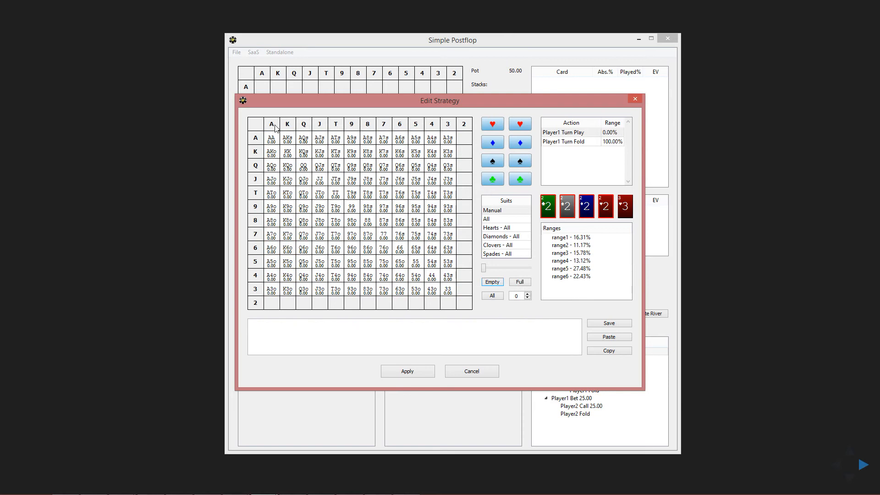
left_click(522, 282)
left_click(276, 144)
left_click(287, 152)
left_click(300, 165)
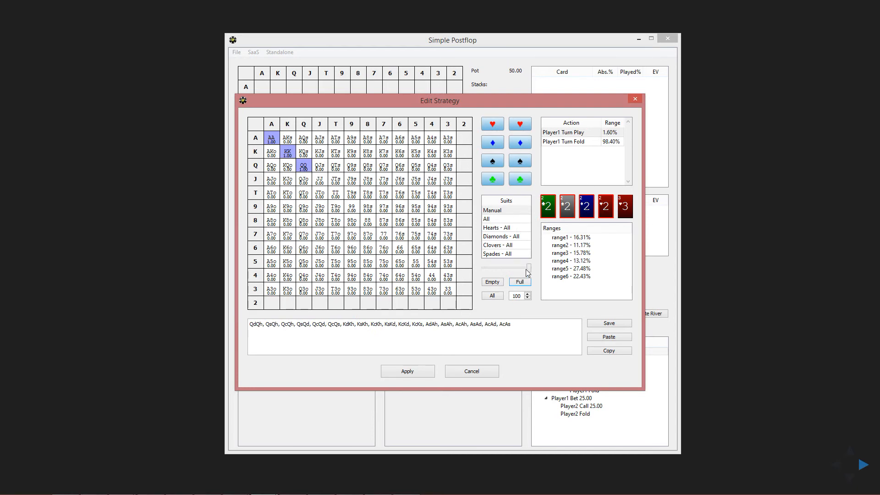
Try a weight of 90 on only the AA combos containing a heart, and restore them to full weight
left_click(494, 147)
left_click(493, 161)
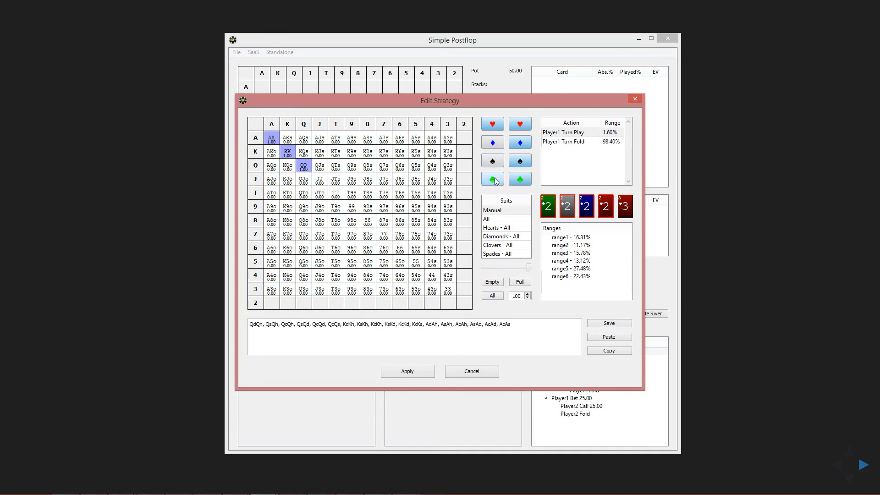
left_click(493, 180)
left_click(508, 267)
left_click(271, 140)
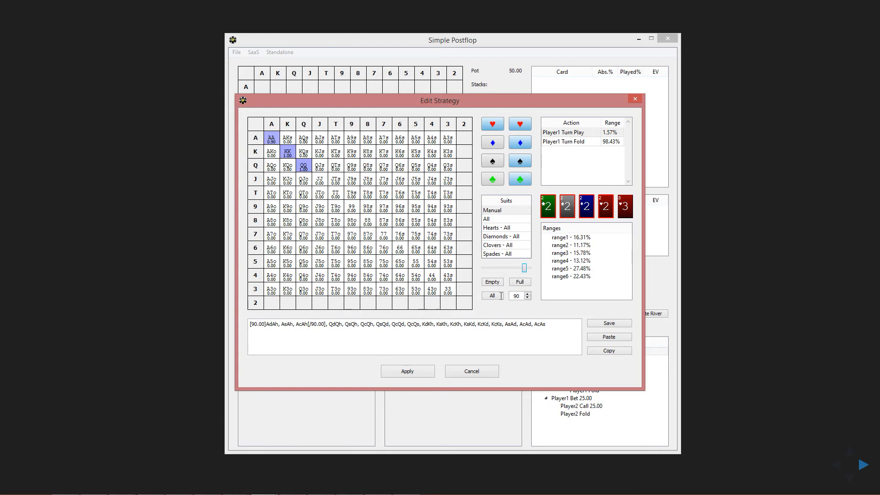
left_click(521, 282)
left_click(275, 141)
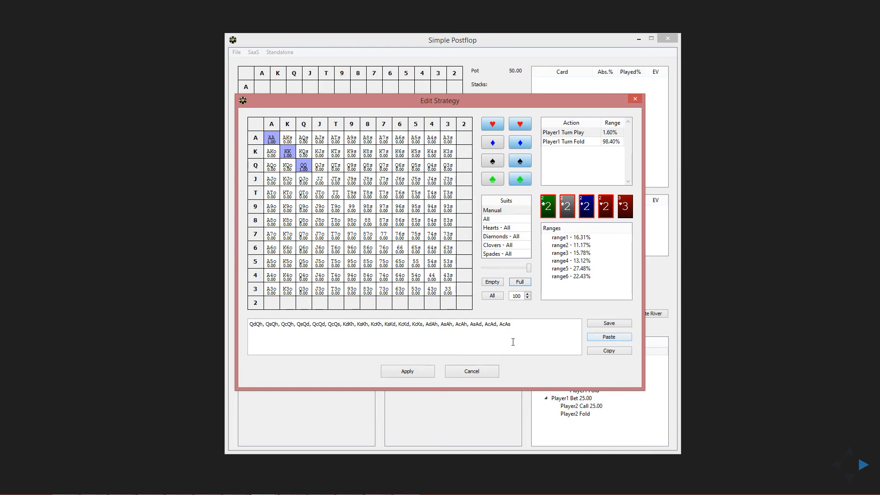
Save the range as akqrange and apply it to Player 1
left_click(601, 324)
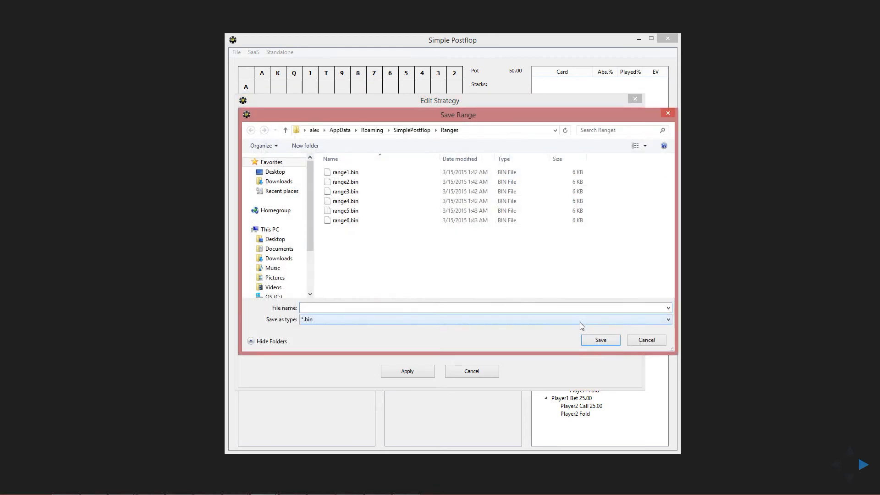
type("akqrange")
key("Return")
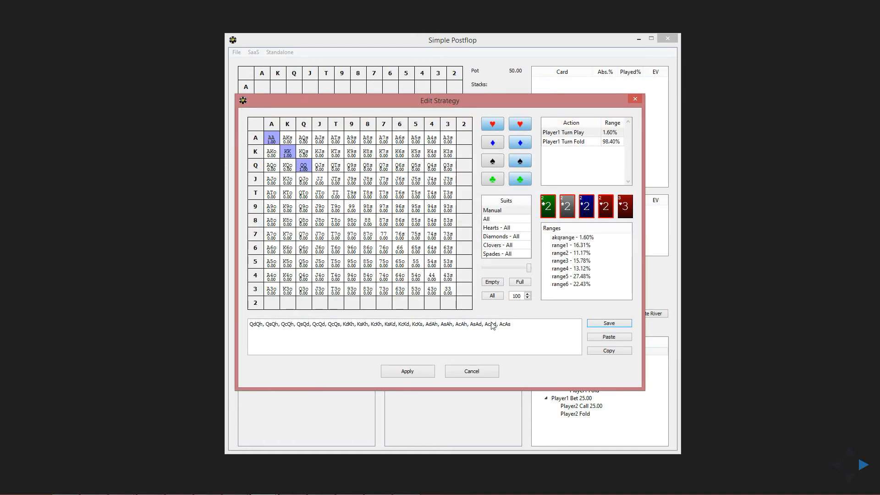
left_click(416, 371)
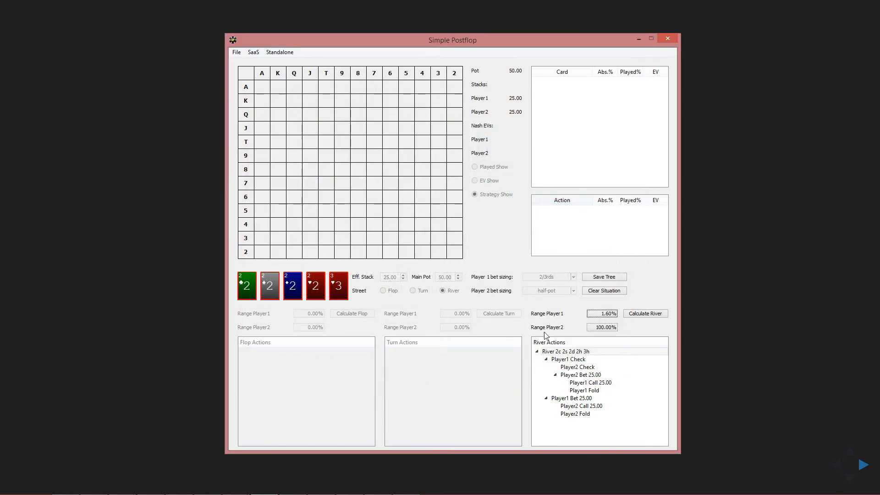
Paste the same AA, KK, QQ range for Player 2, apply it, and calculate the river solution
left_click(595, 328)
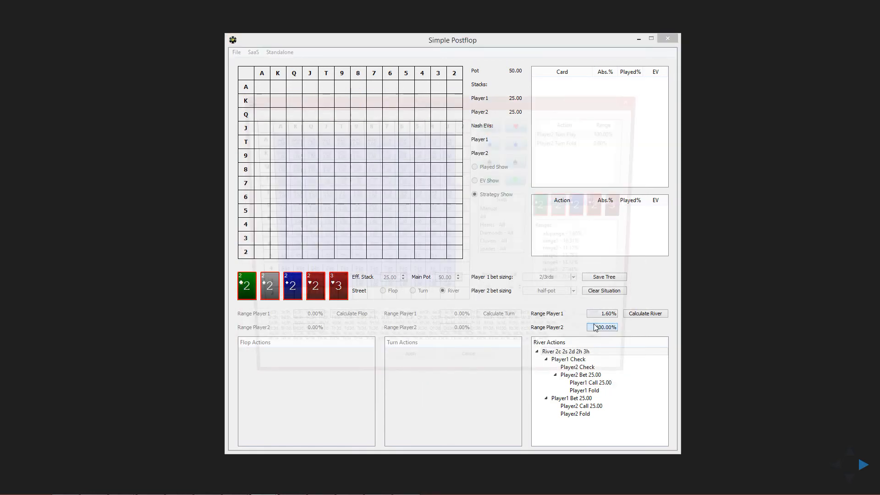
left_click(592, 336)
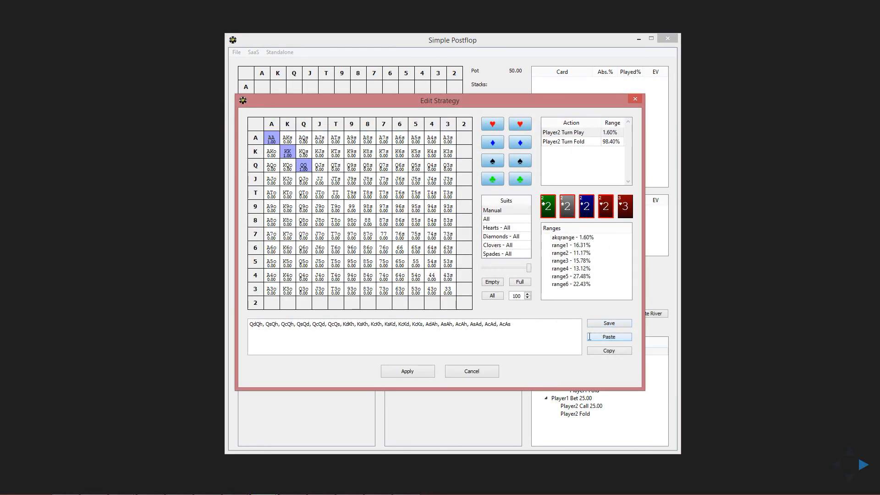
left_click(426, 374)
left_click(660, 316)
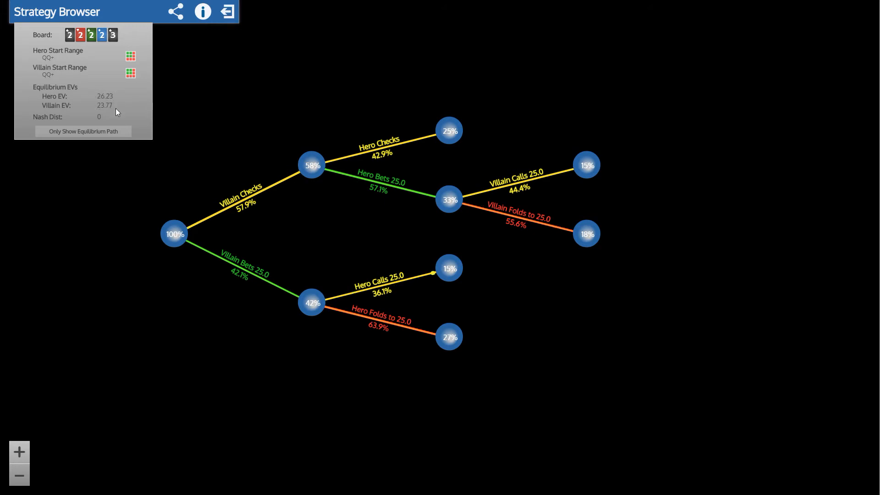
Switch from Strategy Browser to Simple Postflop, move its window aside to compare both solutions, and return to the Strategy Browser tree
key("alt+Tab")
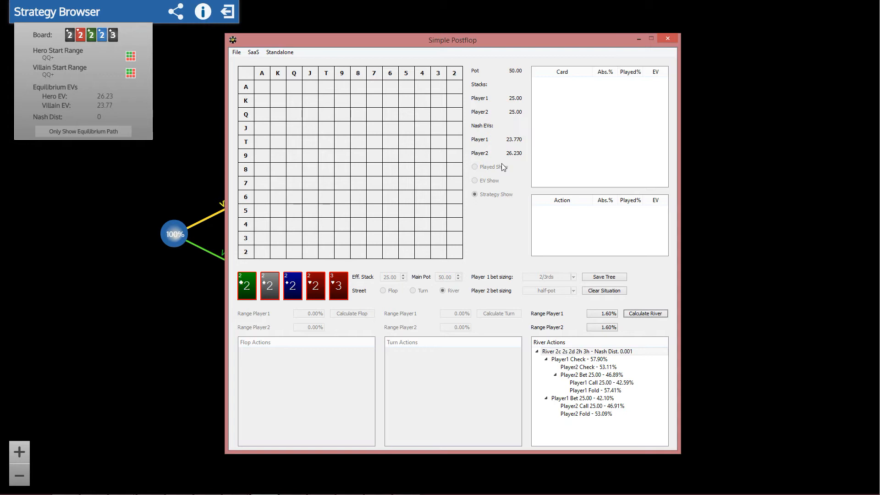
left_click_drag(490, 43, 666, 23)
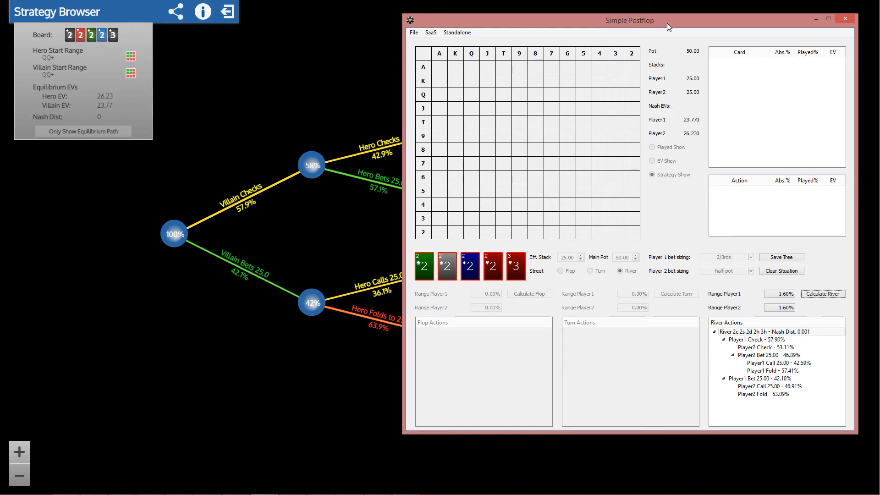
left_click(333, 210)
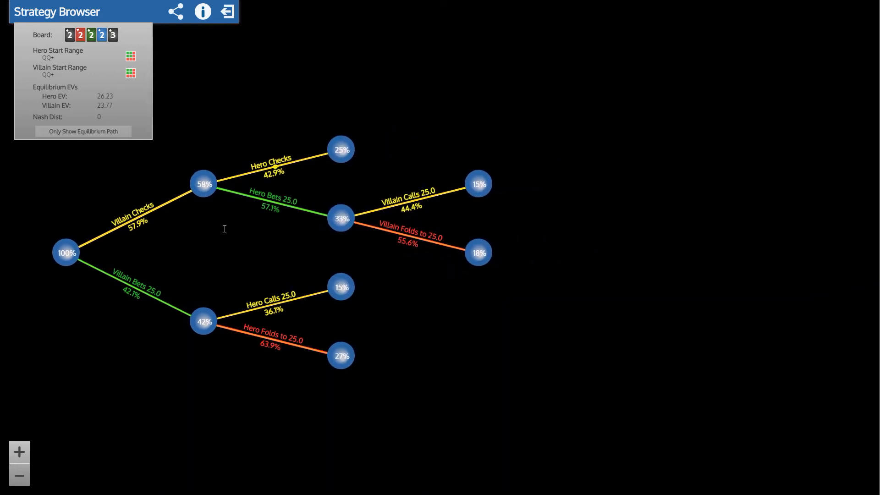
Switch back to Simple Postflop and display the strategy at the Player2 Bet 25.00 node following Player 1's check
key("alt+Tab")
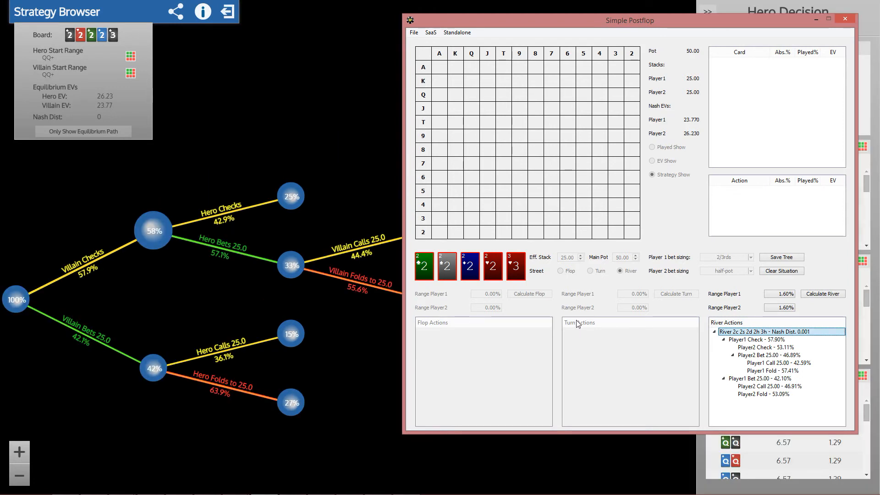
left_click(732, 356)
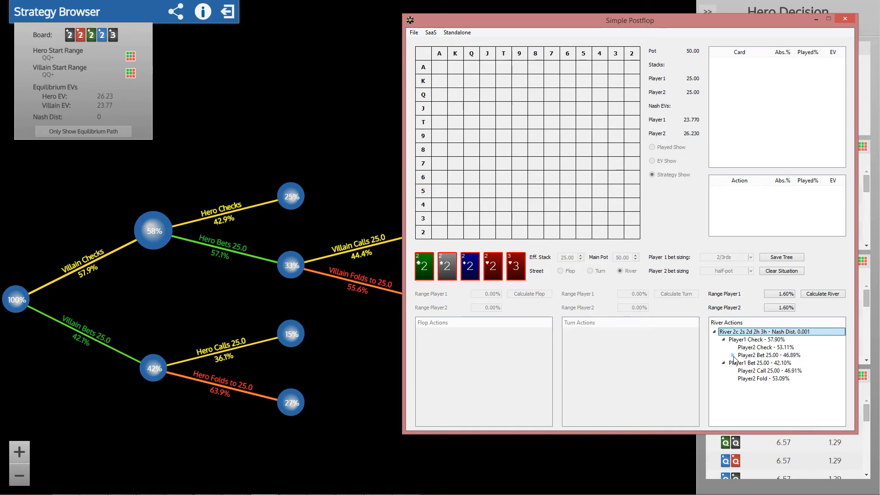
left_click(732, 356)
left_click(749, 356)
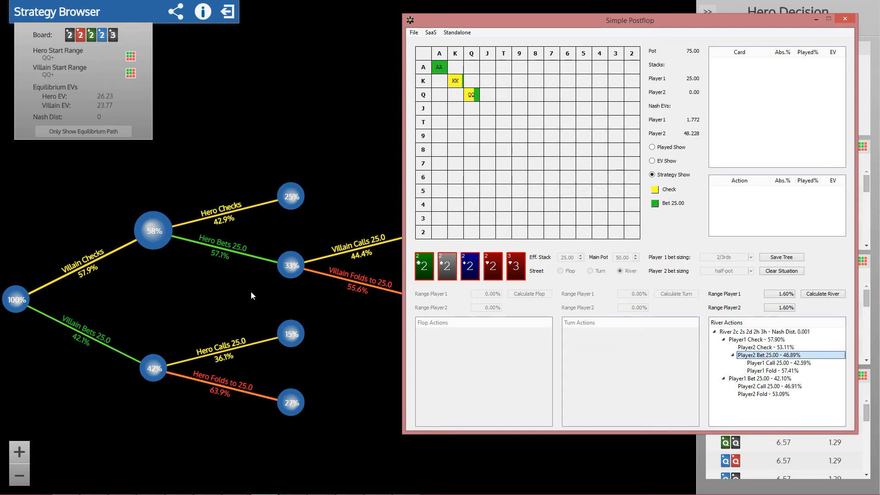
Switch to Strategy Browser, select Hero's decision node after Villain checks, and open its GTO Strategy hand grid
left_click(166, 239)
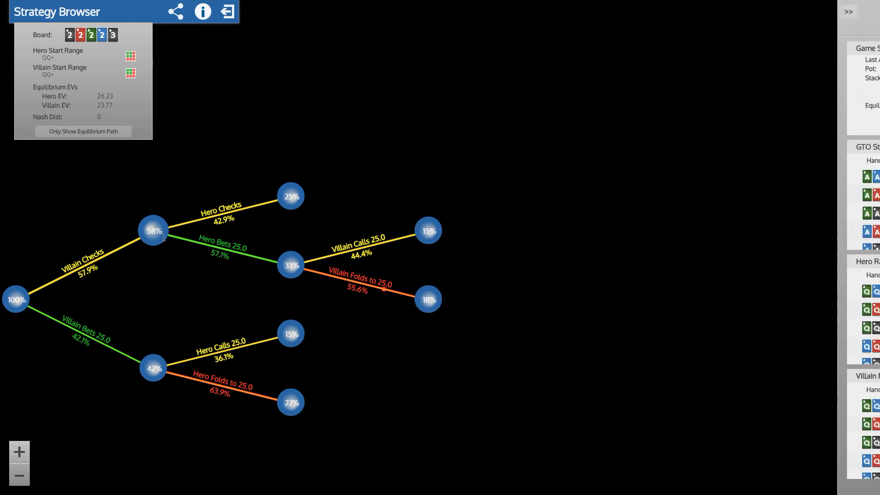
left_click(163, 237)
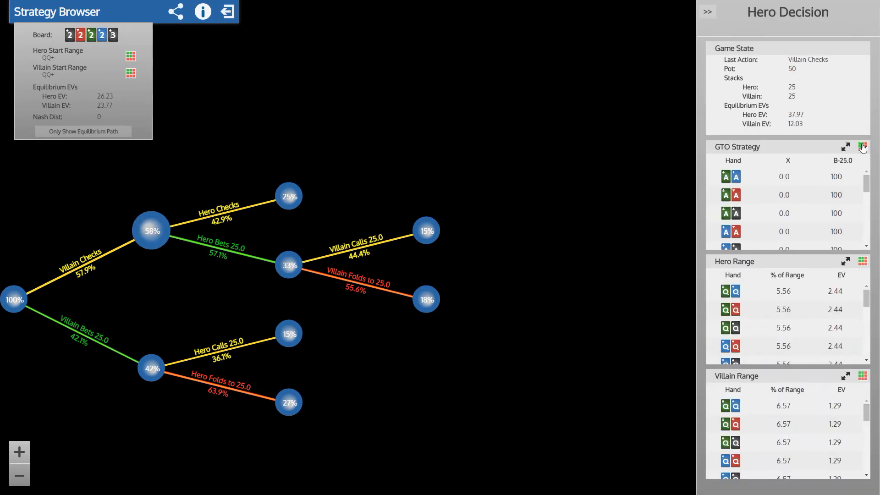
left_click(862, 147)
Compare the KK and QQ check and bet frequencies between Simple Postflop and Strategy Browser, then centre the Simple Postflop window
key("alt+Tab")
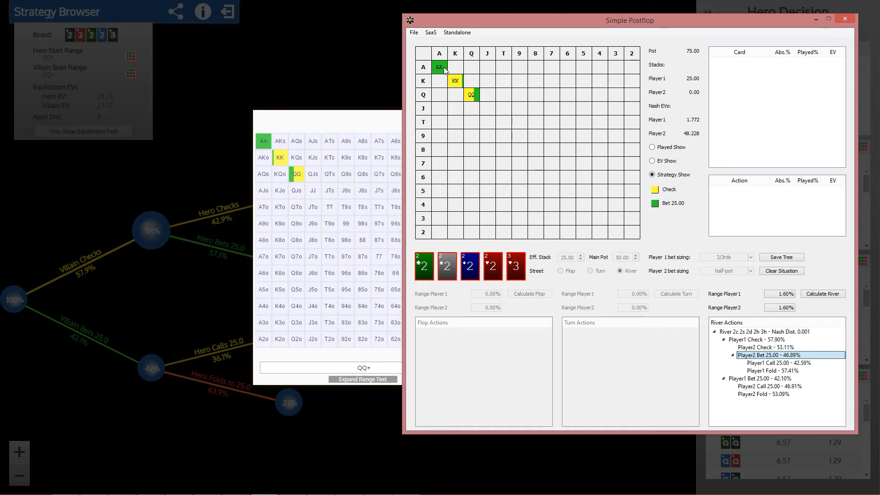
left_click(459, 85)
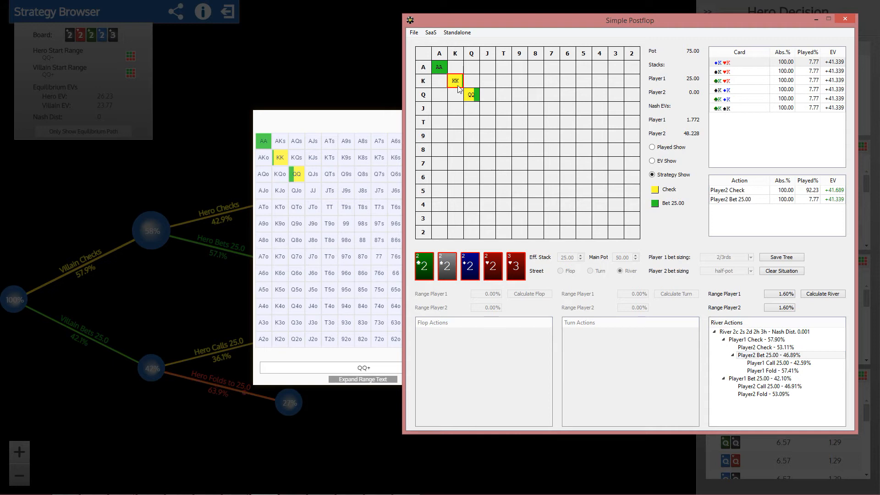
left_click(276, 160)
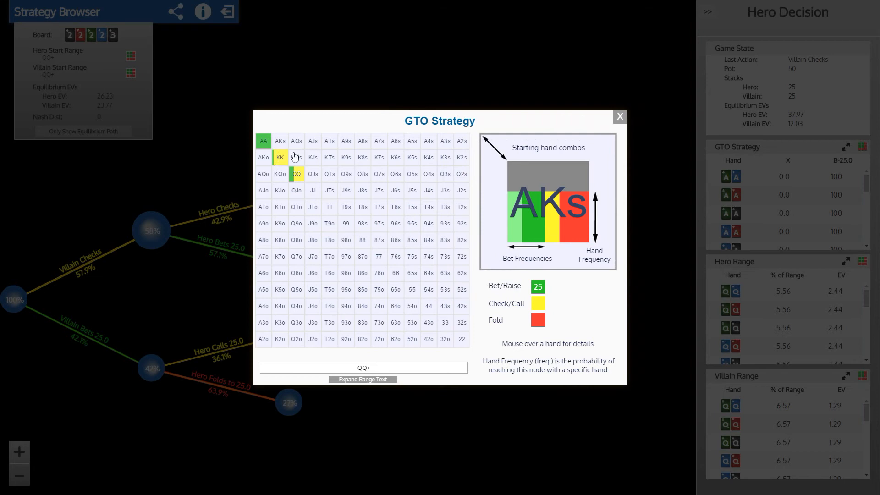
mouse_move(278, 161)
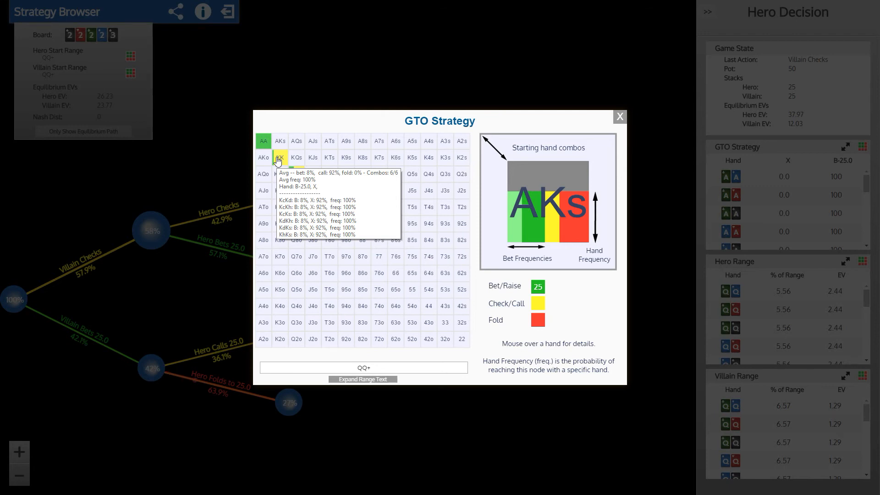
mouse_move(301, 178)
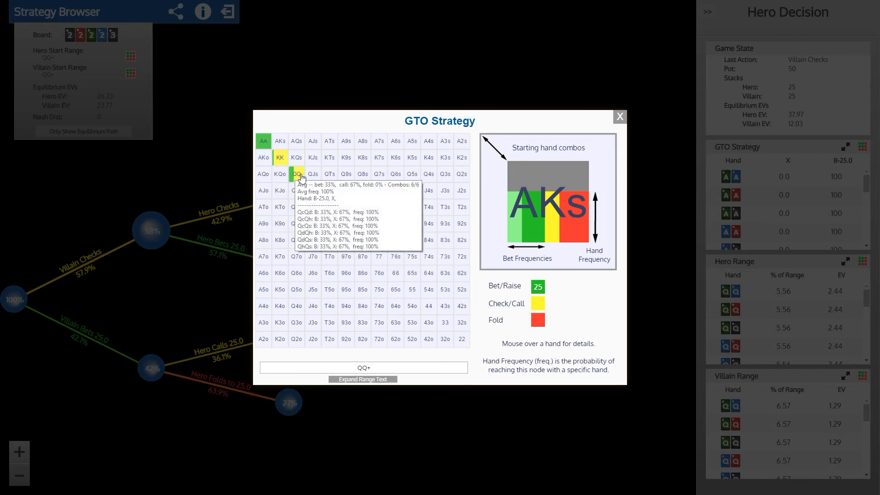
key("alt+Tab")
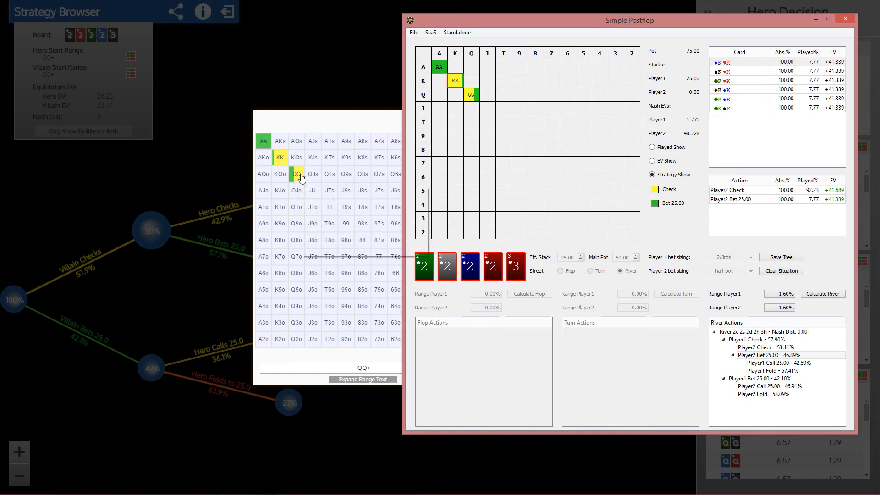
left_click(465, 99)
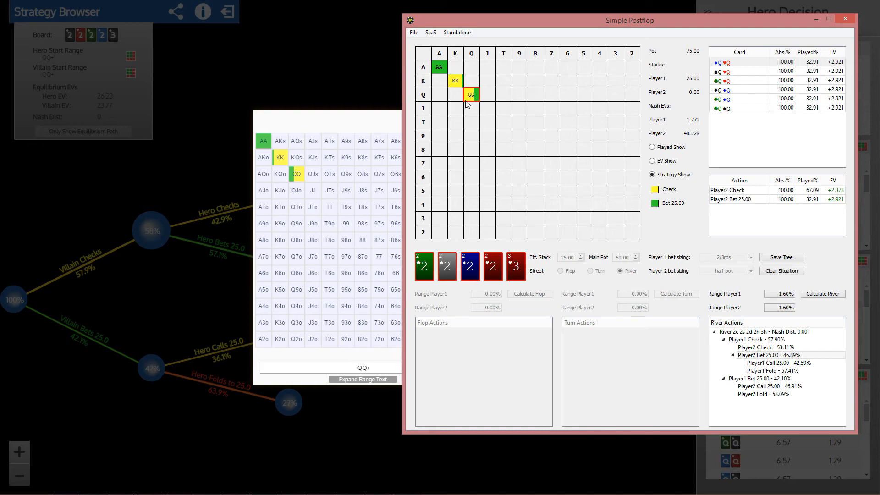
left_click_drag(527, 19, 342, 43)
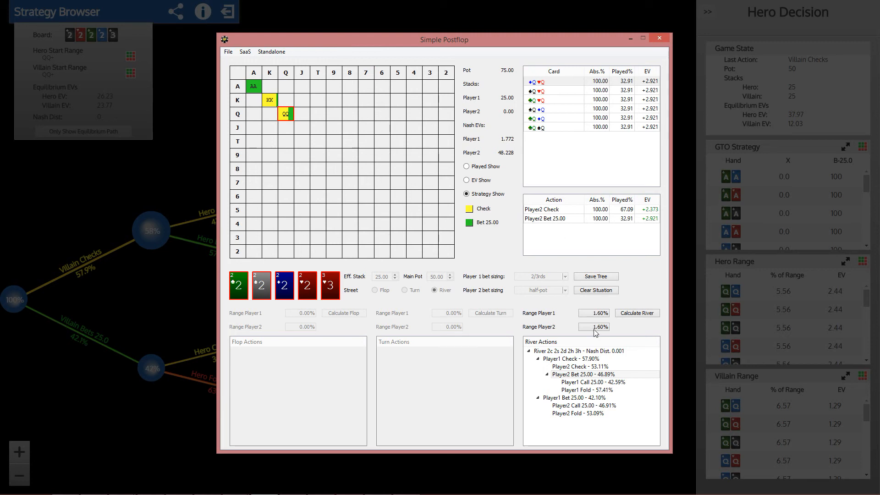
left_click(584, 385)
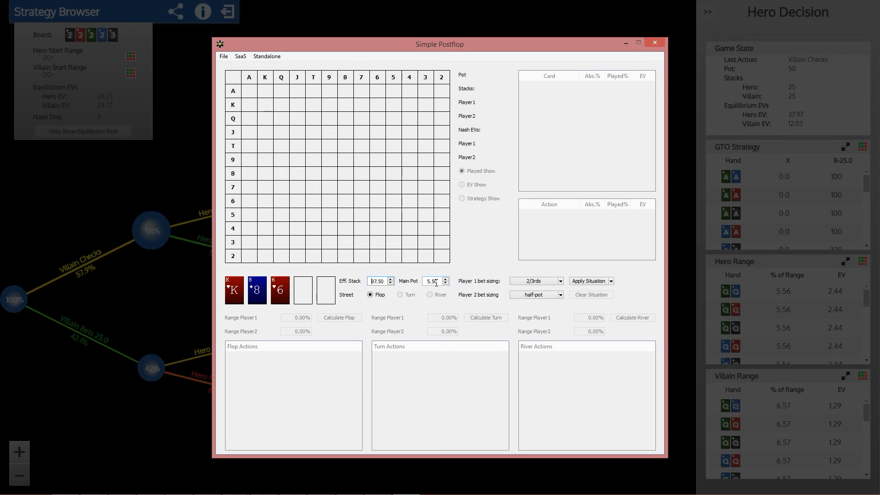
Set the flop bet sizing to 66% of pot for both Player 1 and Player 2, and apply each sizing
left_click(533, 283)
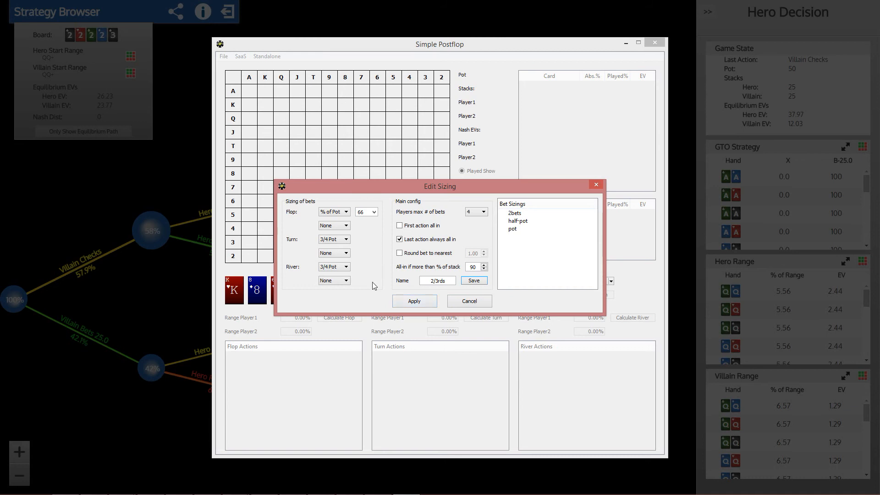
left_click(404, 301)
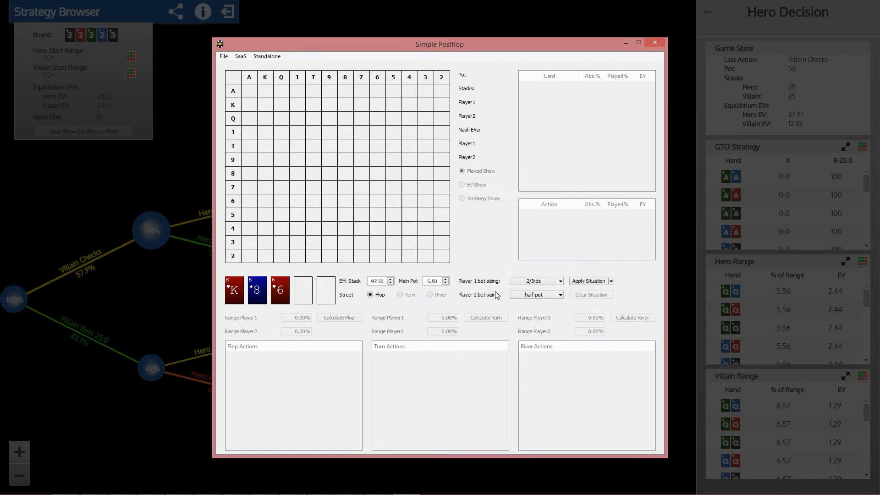
left_click(526, 295)
left_click(323, 214)
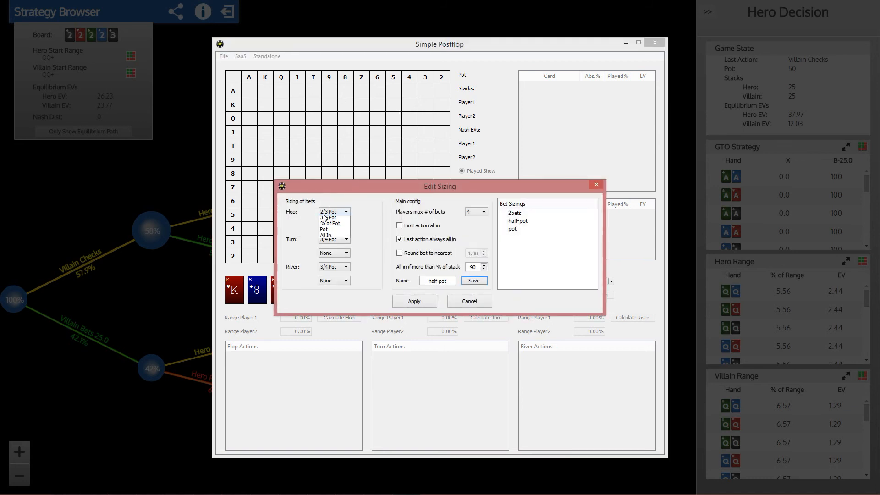
left_click(323, 215)
left_click(323, 214)
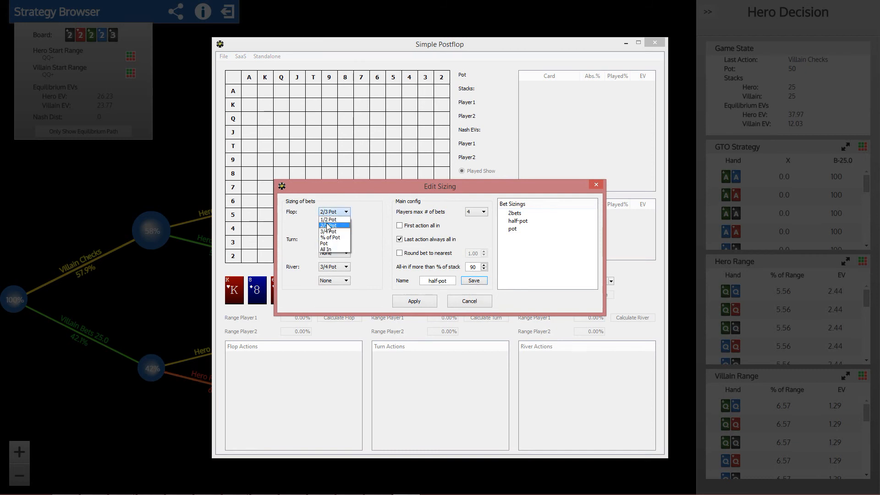
left_click(335, 238)
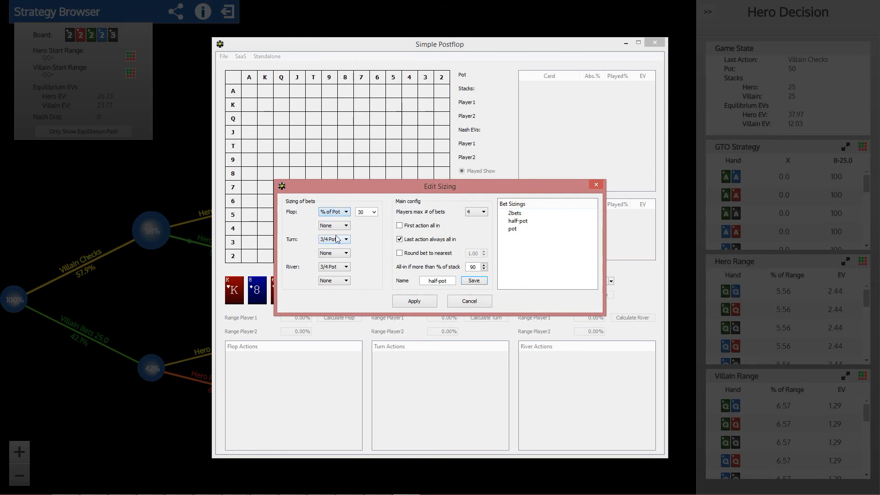
double_click(367, 214)
key("BackSpace")
type("66")
left_click(408, 299)
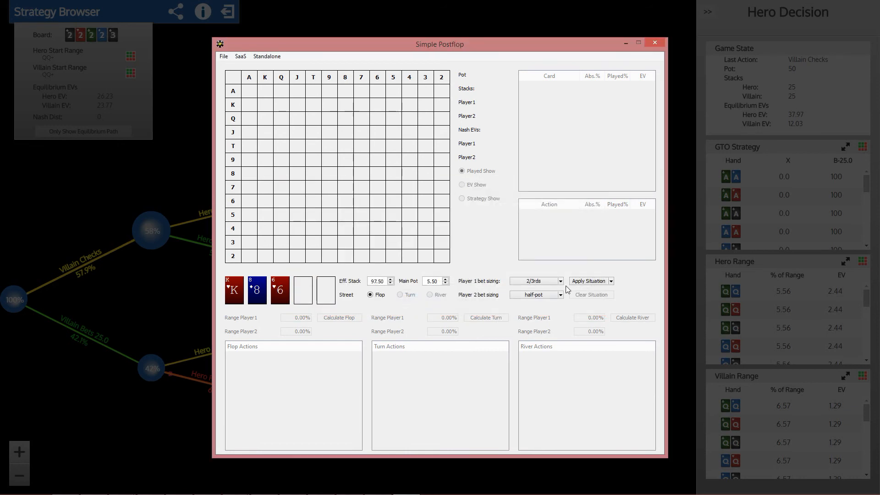
Apply the Kh 8d 6h flop situation and expand its action tree down to the options after Player1's check
left_click(574, 282)
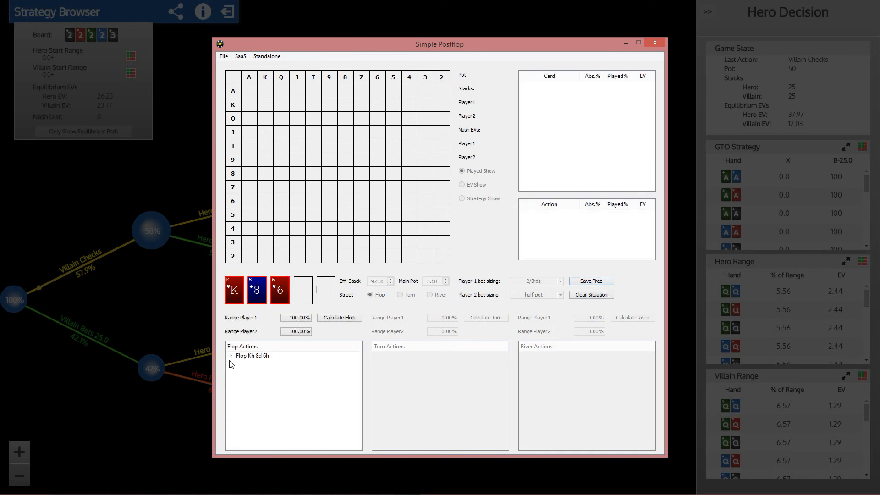
left_click(231, 356)
left_click(239, 364)
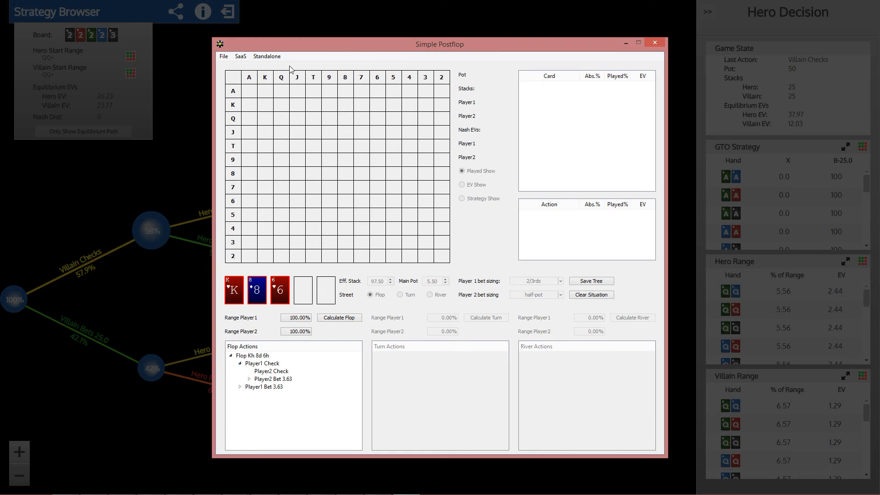
Set the flop to be calculated locally in the standalone calculation settings
left_click(278, 58)
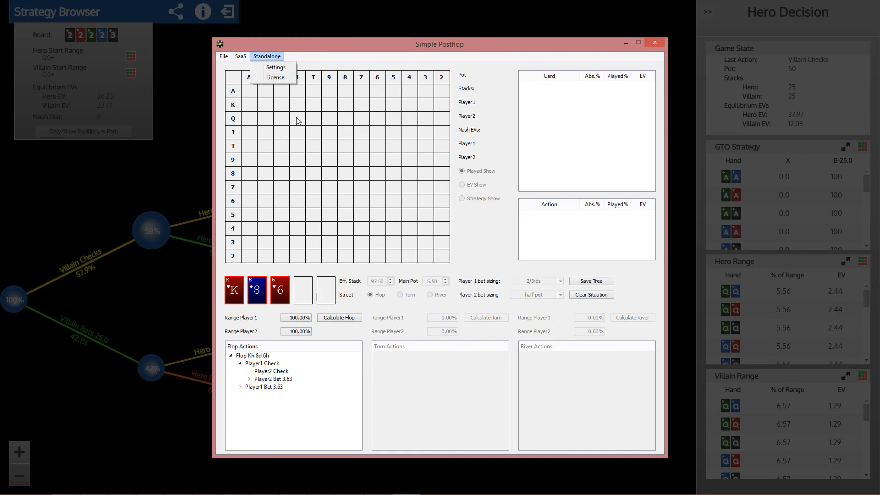
left_click(277, 67)
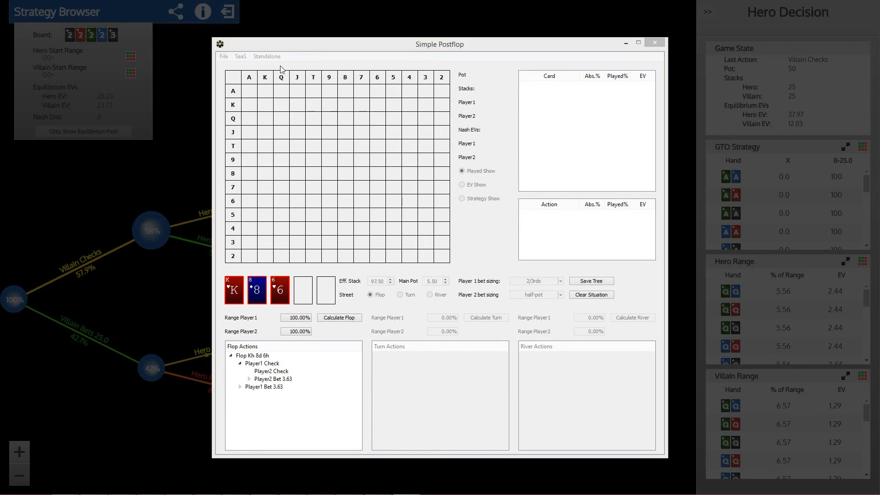
left_click(437, 233)
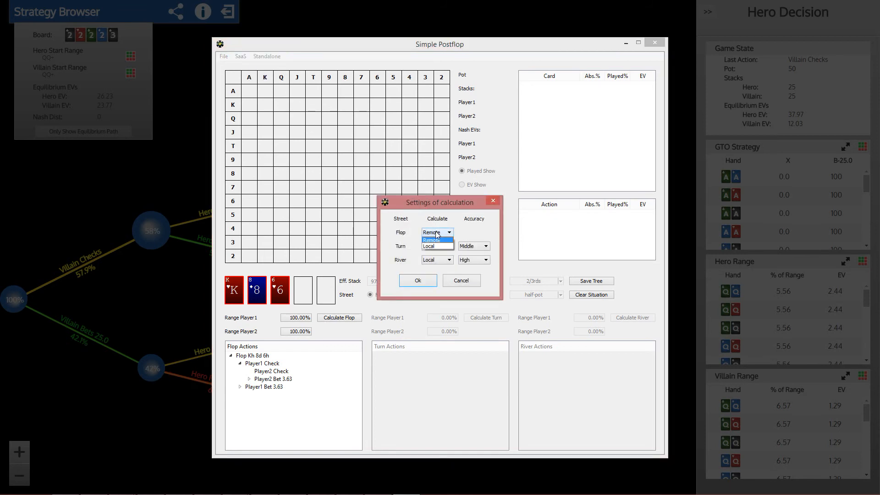
left_click(436, 246)
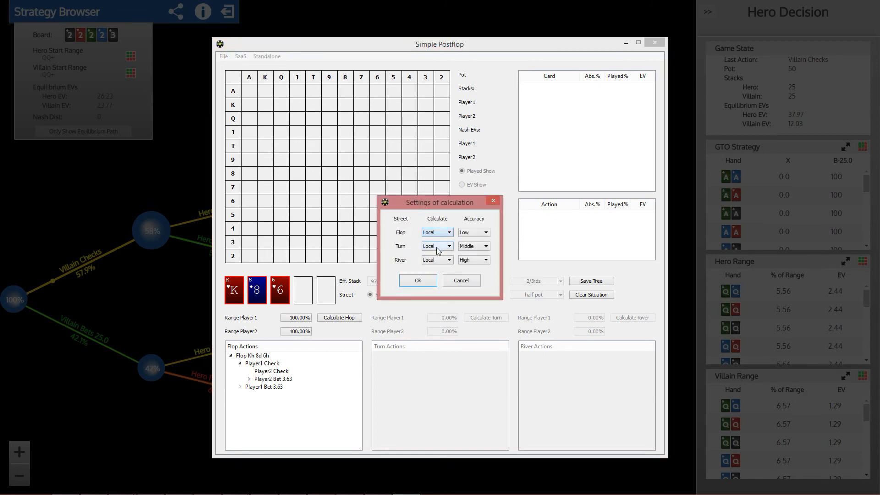
left_click(427, 284)
Run the flop calculation for the Kh 8d 6h situation and stop it early
left_click(356, 319)
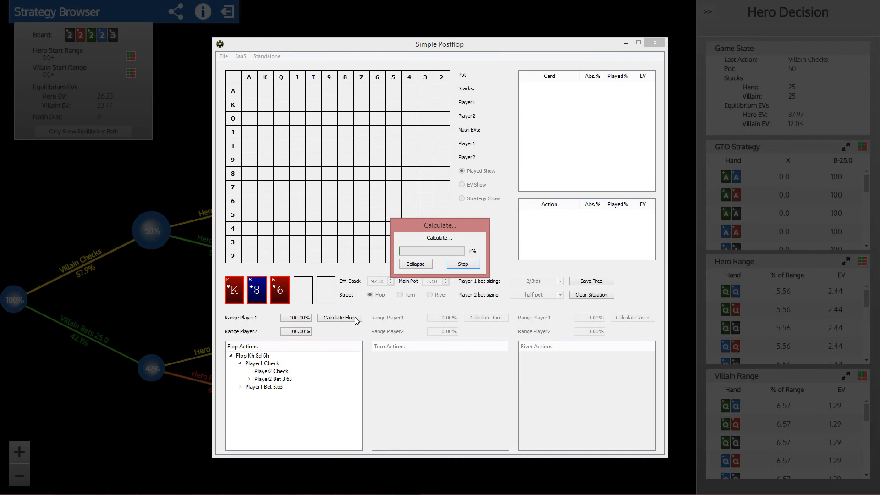
left_click(459, 264)
left_click(460, 264)
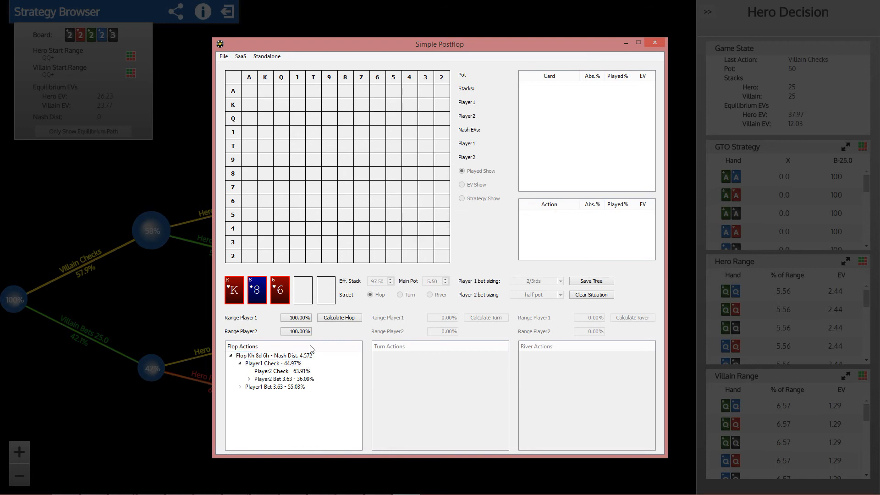
Reopen the standalone calculation settings, choose the calculation mode for the flop, and confirm
left_click(261, 56)
left_click(270, 67)
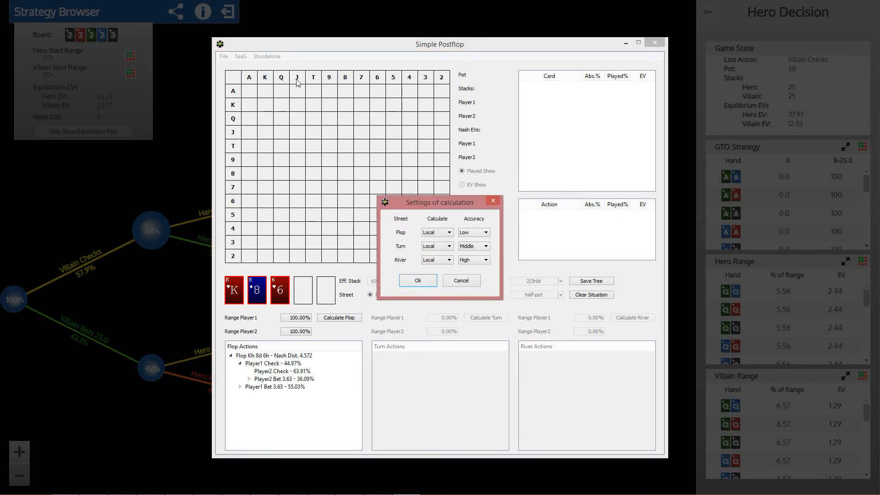
left_click(430, 236)
left_click(431, 247)
left_click(418, 281)
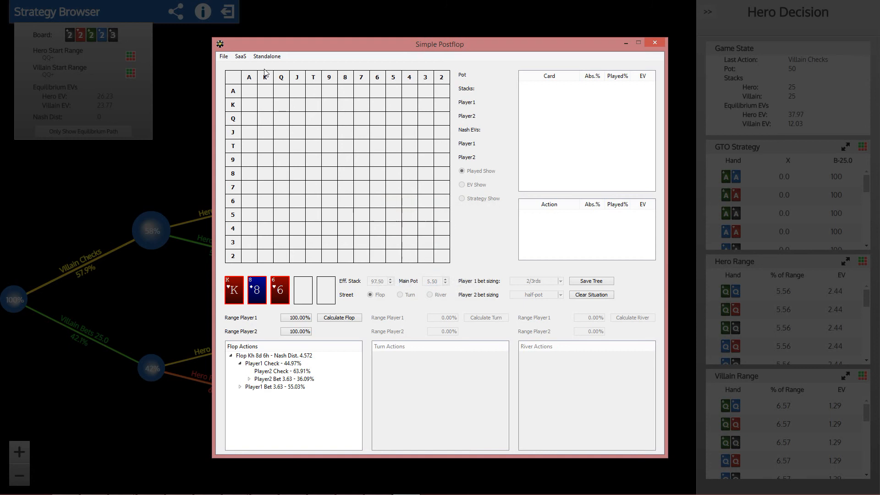
Review the list of situations stored on the remote service and close it
left_click(242, 57)
key("Escape")
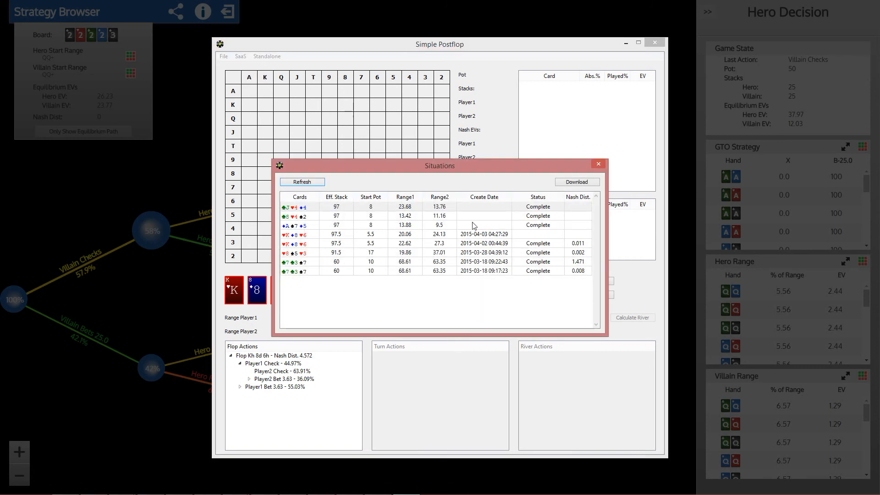
left_click(598, 165)
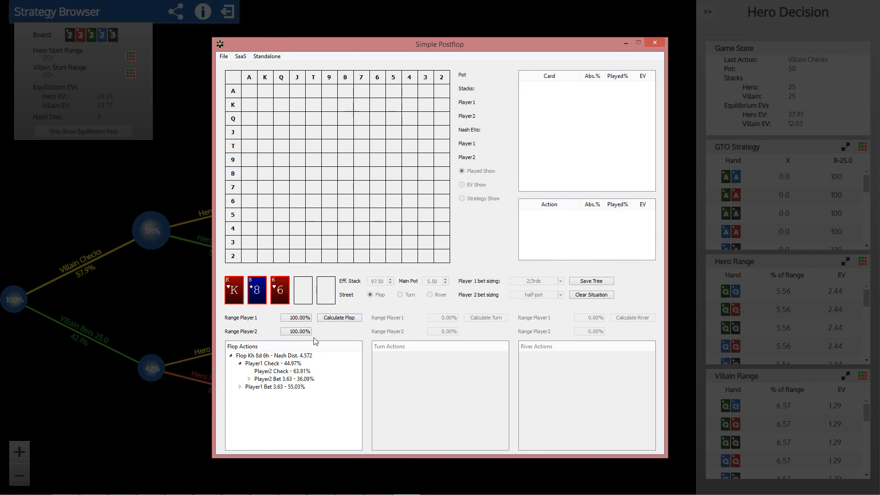
Load the completed Kh 8d 6h situation created on 2015-04-02 from the list of remote situations
left_click(241, 58)
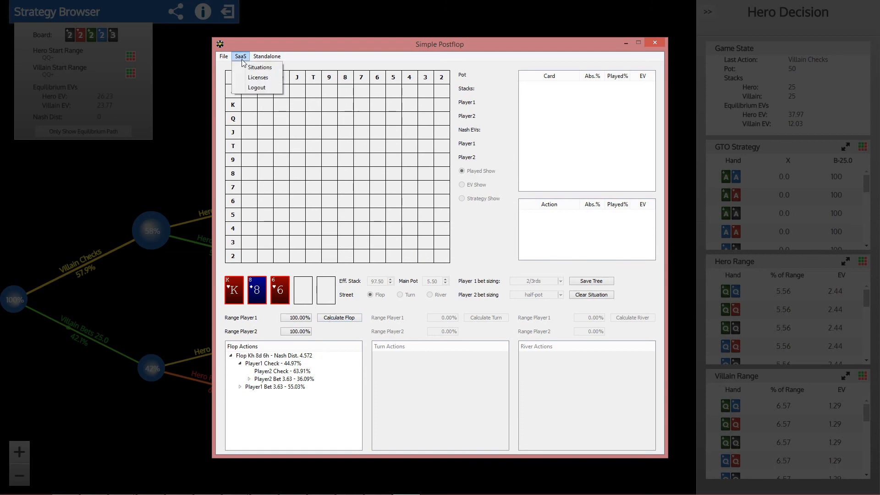
left_click(246, 67)
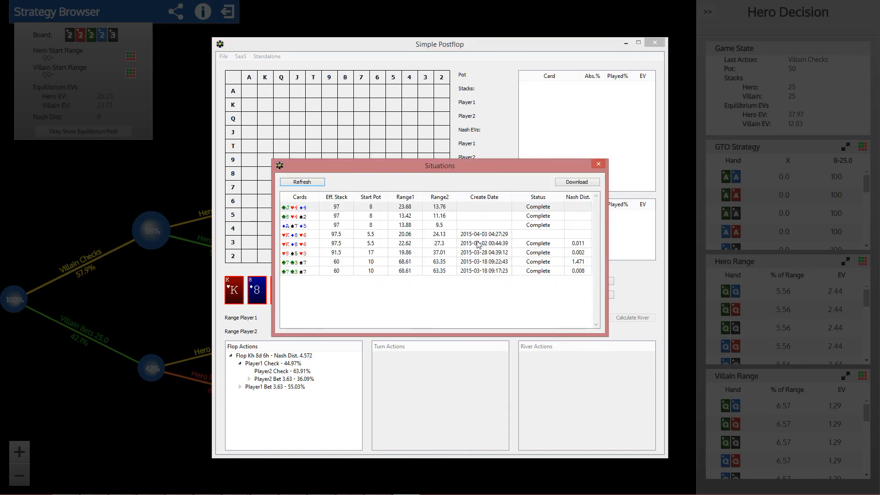
left_click(539, 244)
double_click(539, 244)
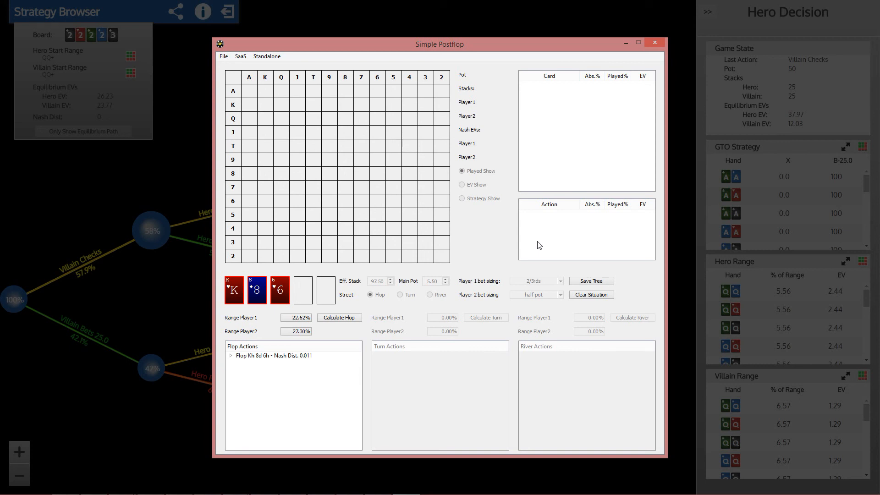
Open the saved situation file k86base.bin from the SimplePostflop folder
left_click(229, 56)
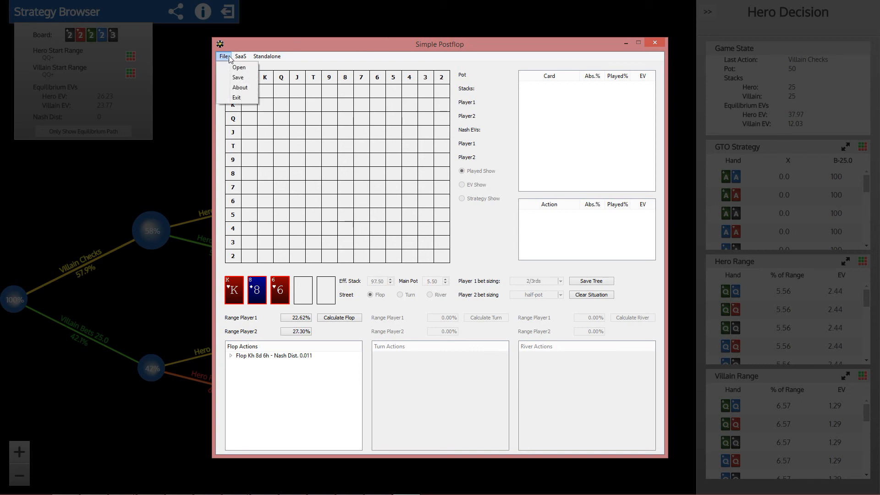
left_click(239, 68)
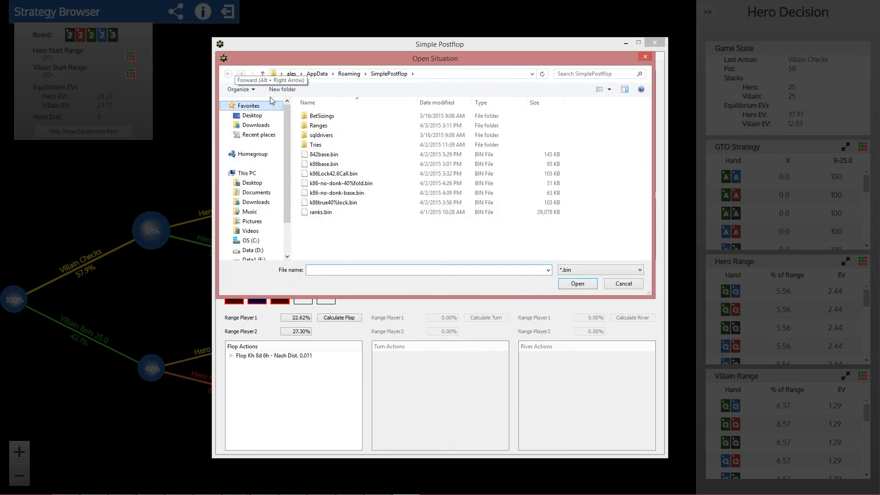
left_click(336, 166)
double_click(337, 165)
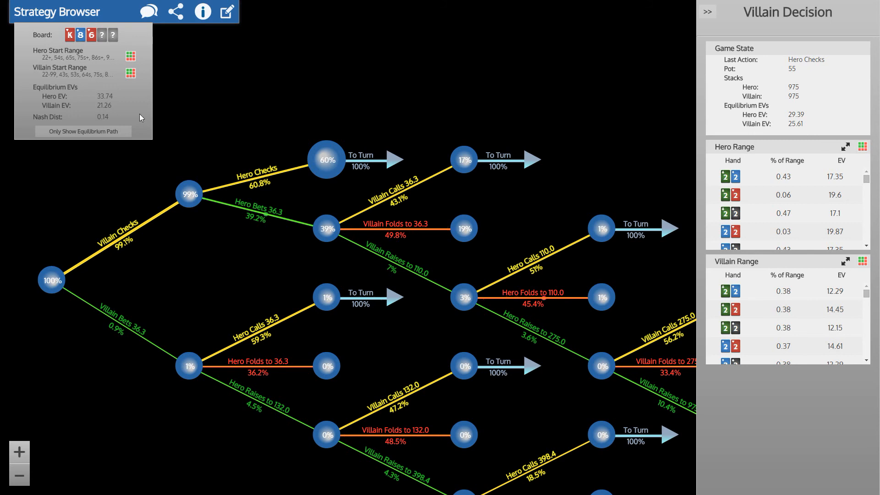
Copy the Hero starting range from Strategy Browser and try pasting it into Player1's range in Simple Postflop, without applying it
left_click(130, 60)
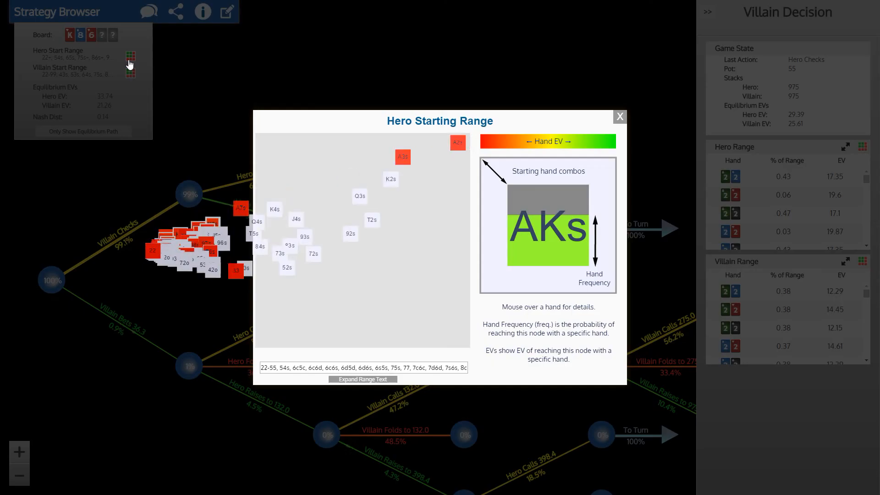
left_click(452, 372)
key("alt+Tab")
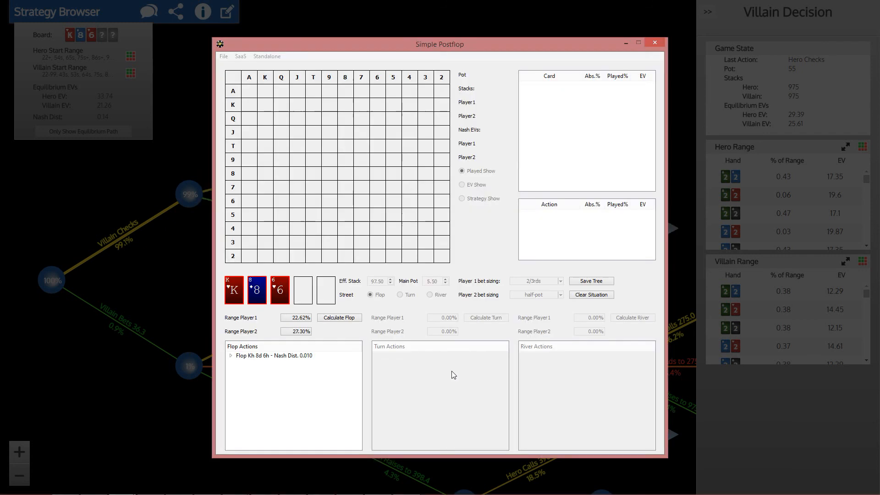
double_click(309, 319)
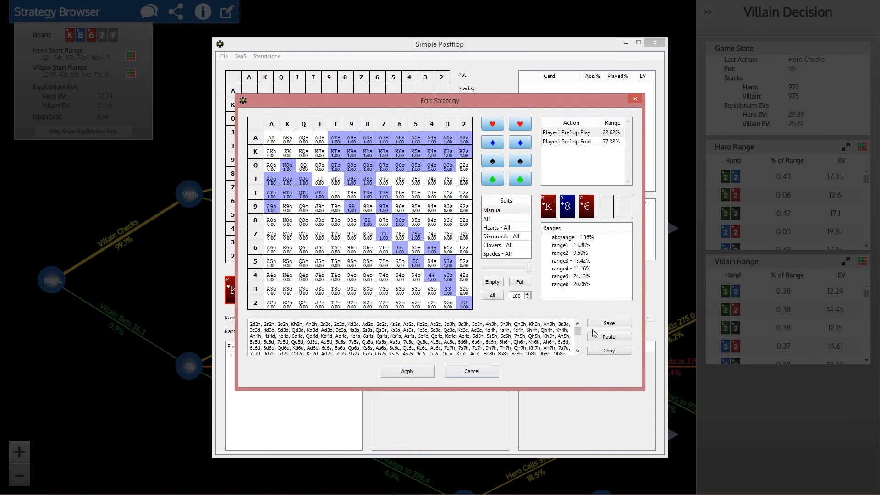
left_click(600, 337)
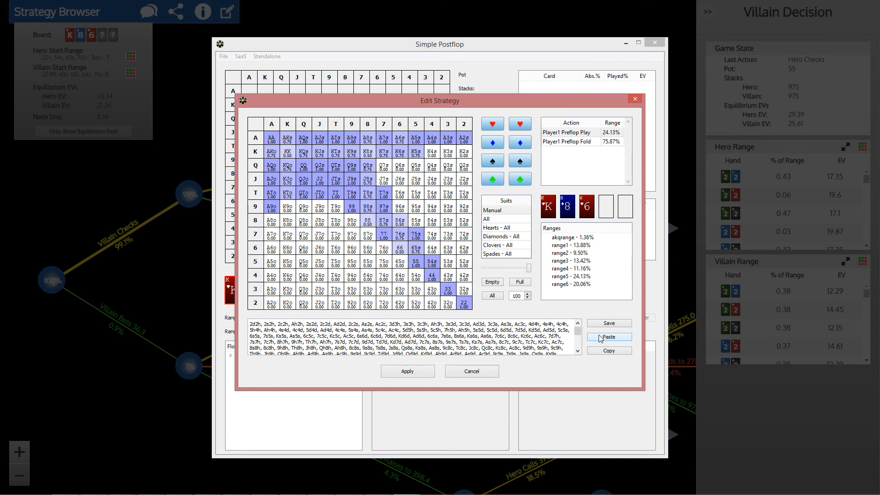
left_click(472, 373)
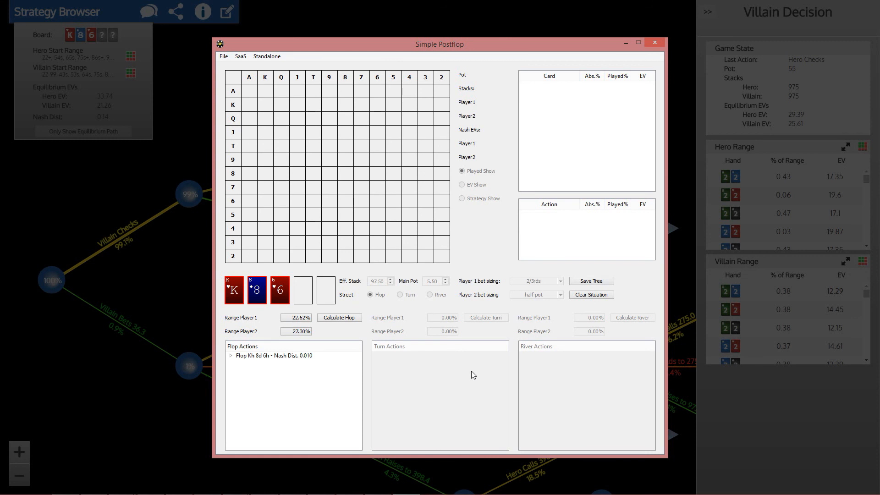
Expand the Kh 8d 6h flop tree through Player1 Check, select Player2 Check, and compare the line with Strategy Browser
left_click(250, 355)
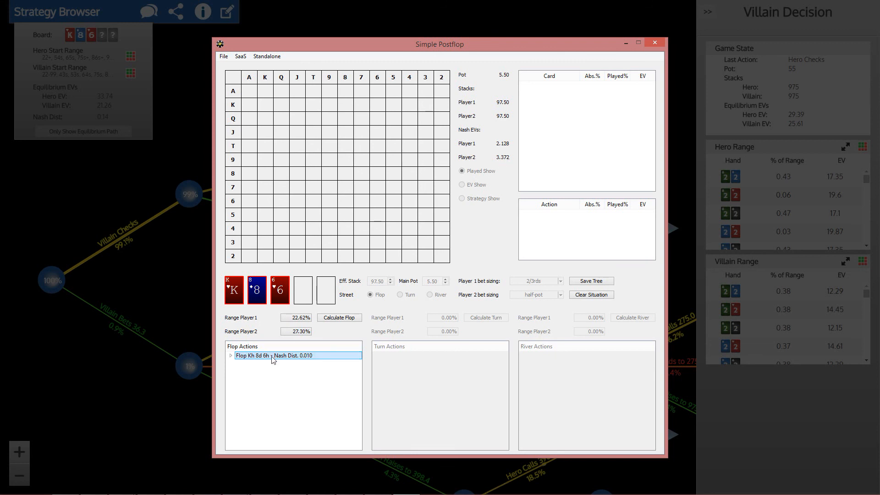
left_click(231, 356)
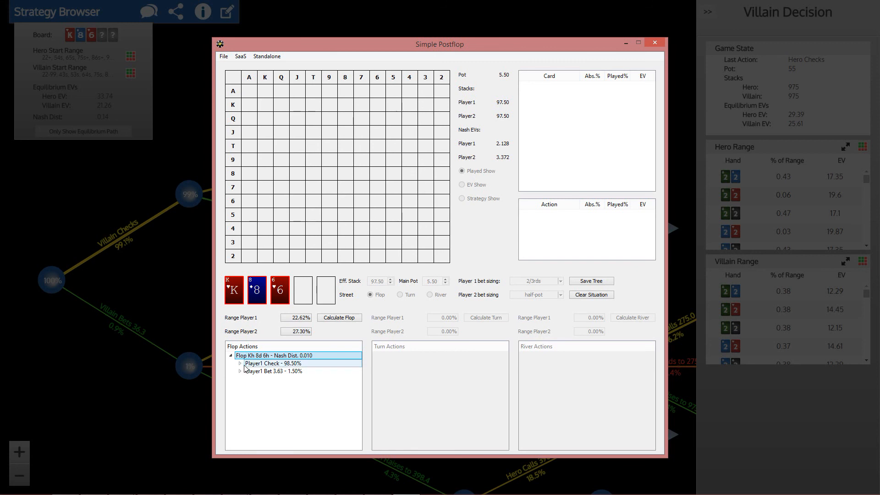
left_click(245, 364)
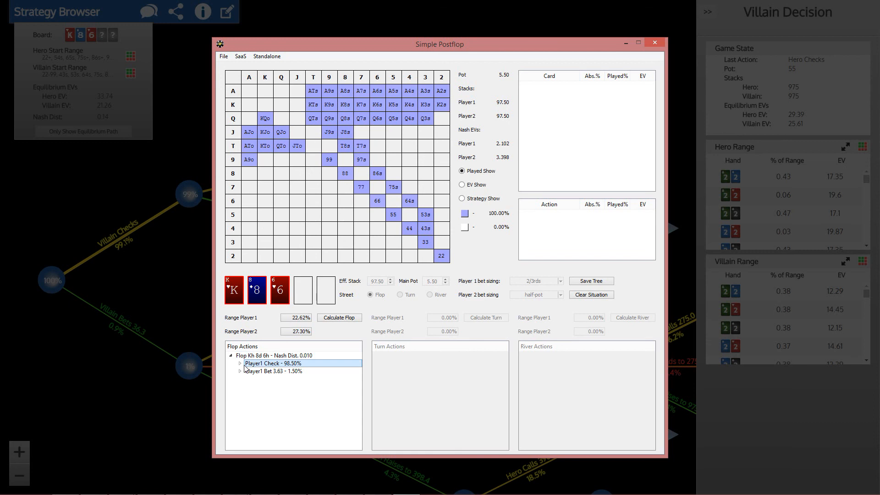
left_click(240, 363)
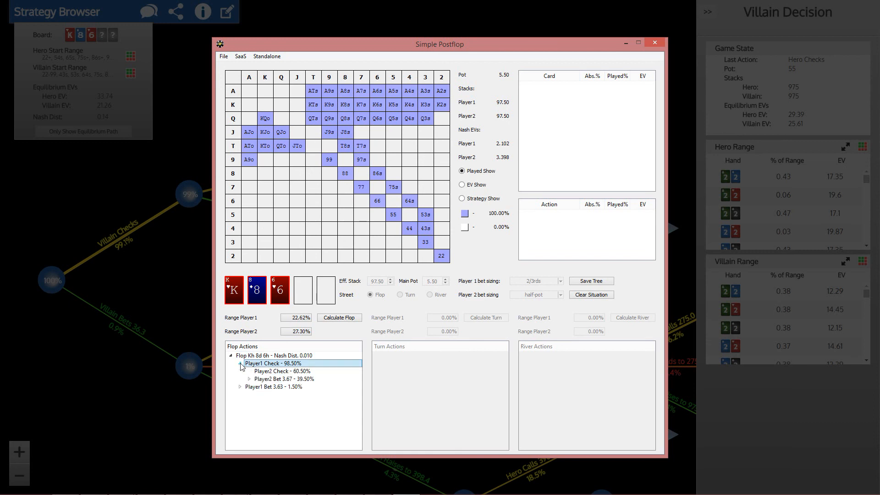
left_click(266, 372)
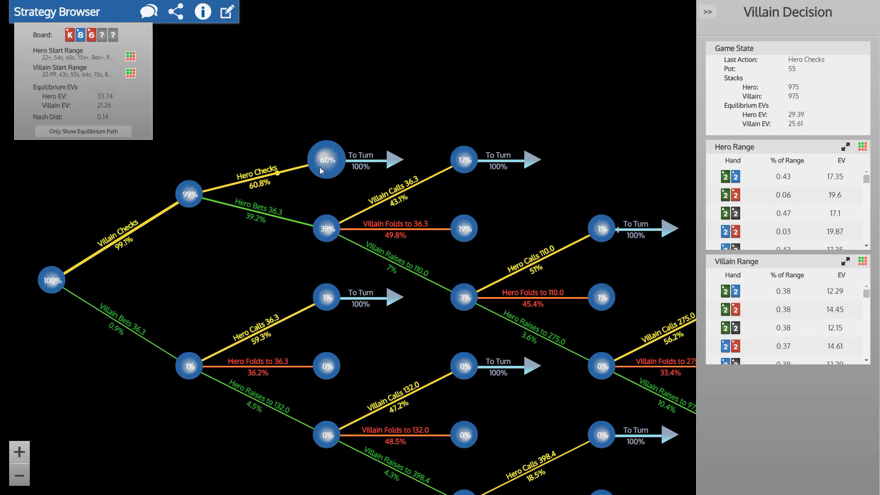
key("alt+Tab")
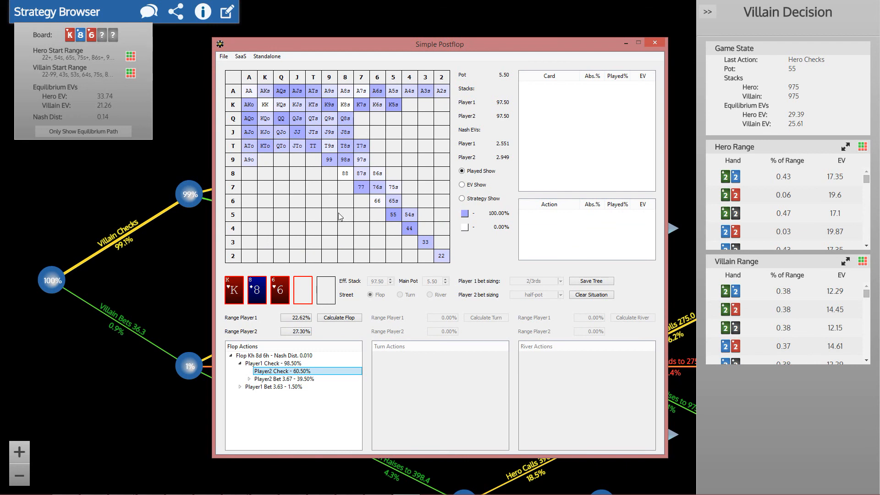
Set the turn card to the ten of spades, expand the turn tree, and calculate the turn
left_click(303, 289)
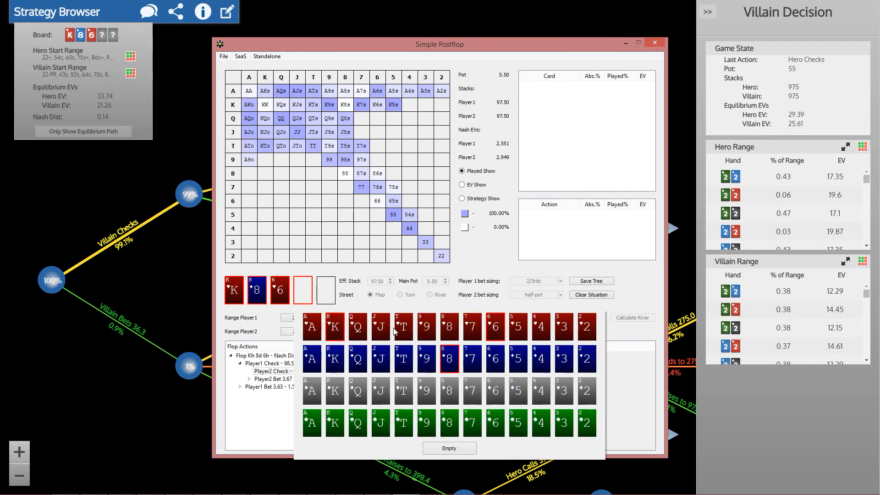
left_click(407, 392)
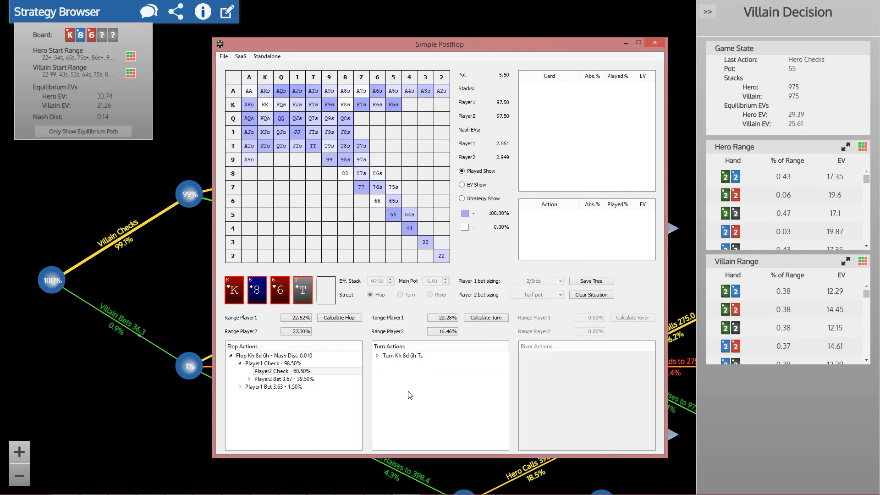
left_click(460, 356)
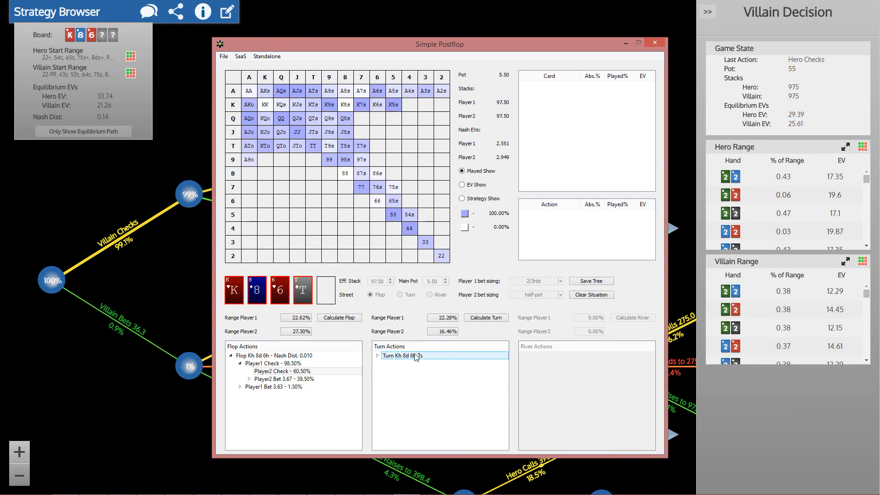
left_click(378, 356)
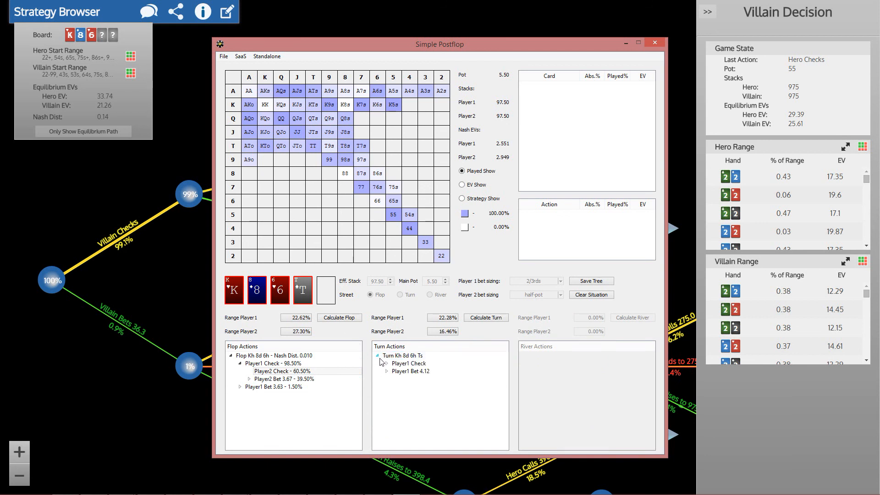
left_click(480, 324)
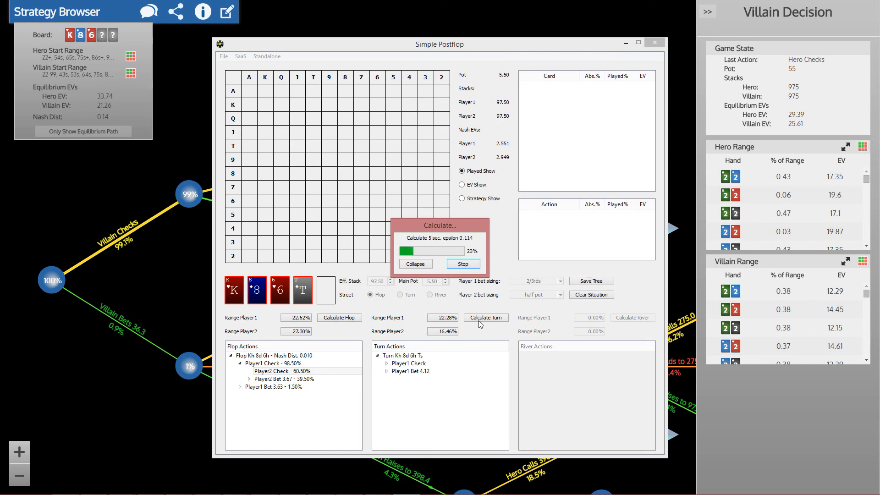
Switch to Strategy Browser and deal the ten of spades as the turn after Villain and Hero both check the flop
key("alt+Tab")
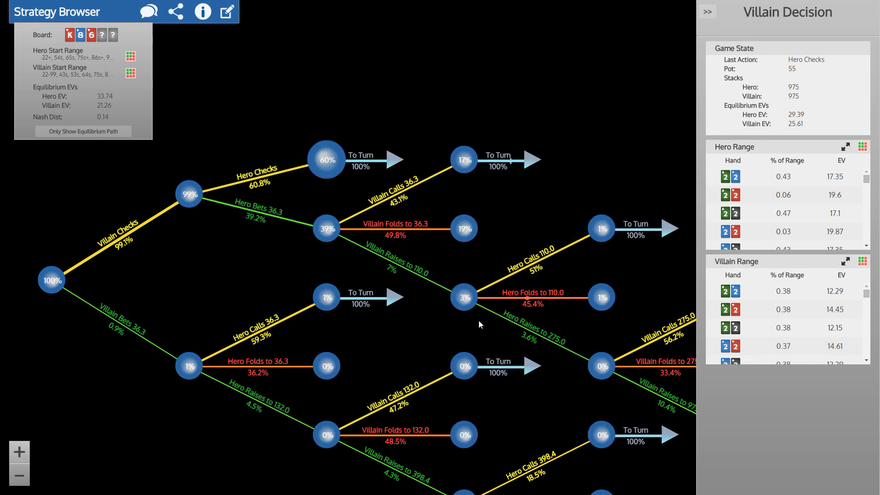
left_click(395, 162)
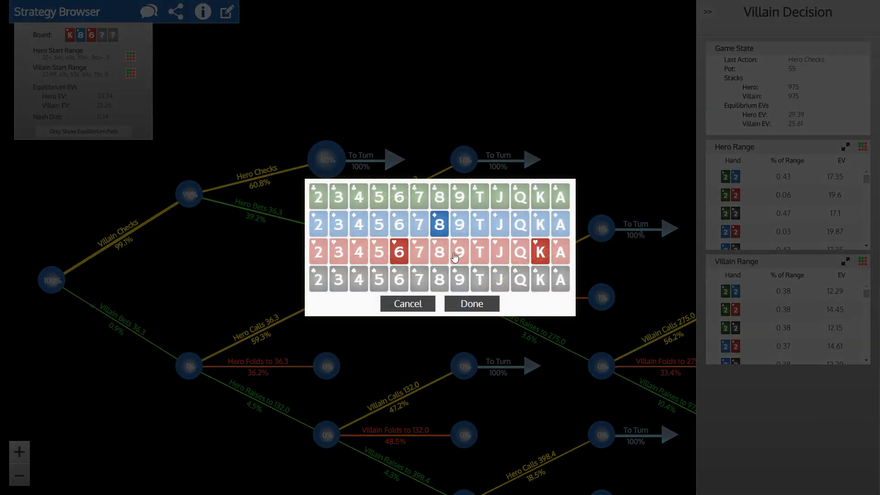
left_click(480, 279)
left_click(473, 304)
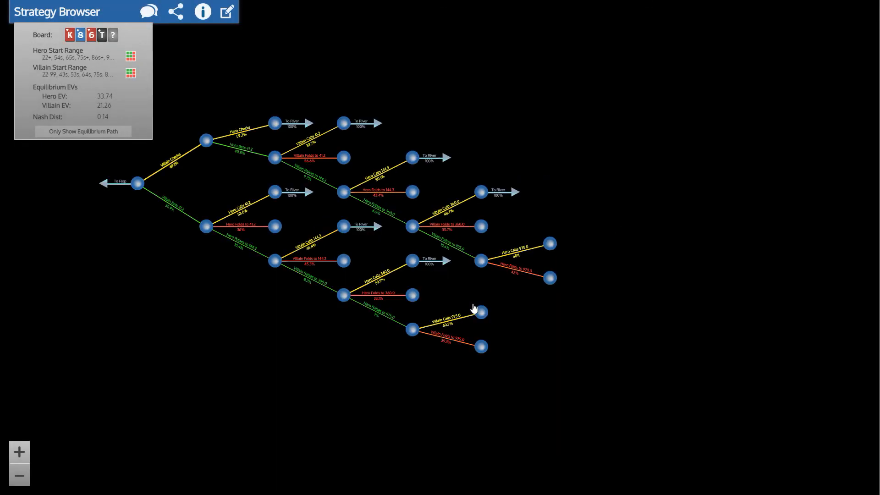
Compare the equilibrium EVs at the start of the Ts turn in Simple Postflop and Strategy Browser
key("alt+Tab")
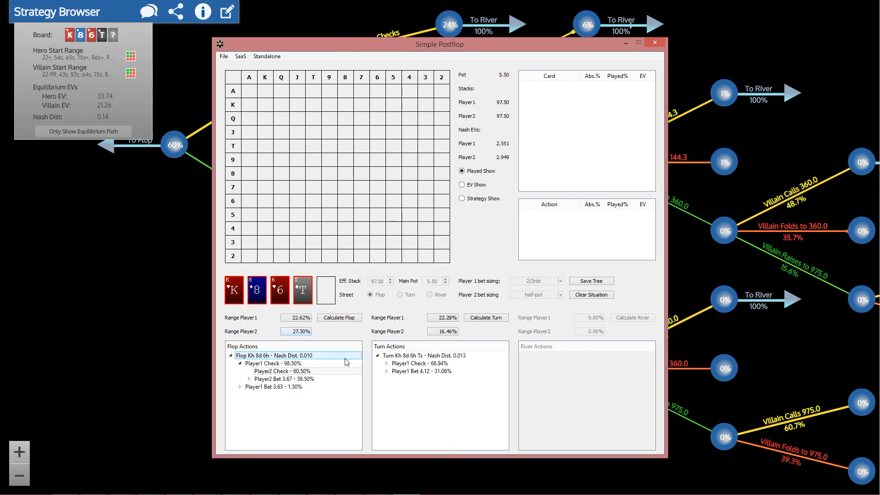
left_click(402, 358)
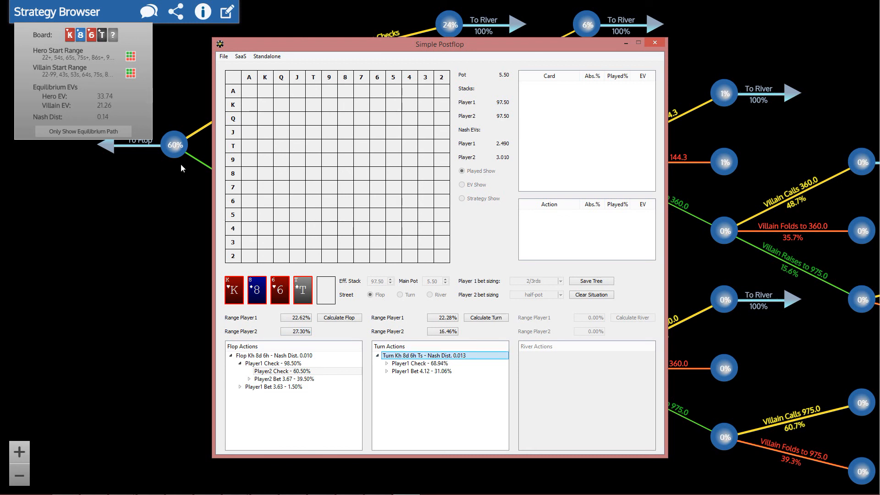
left_click(177, 146)
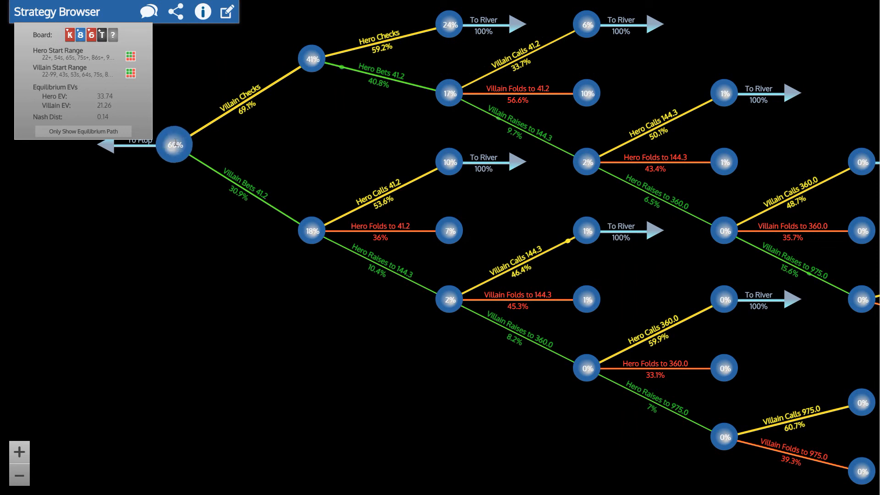
left_click(175, 143)
key("alt+Tab")
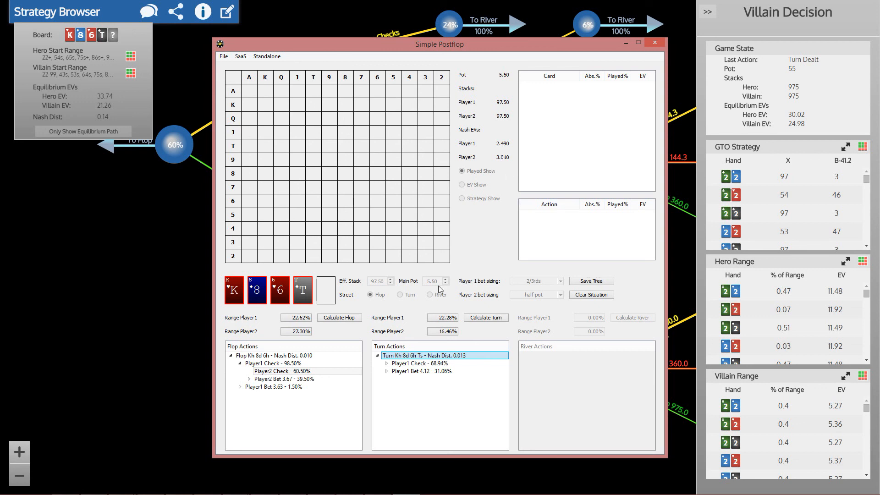
Expand the Player1 Check and Player1 Bet 4.12 branches of the turn tree and select Player2 Check after the check
left_click(387, 363)
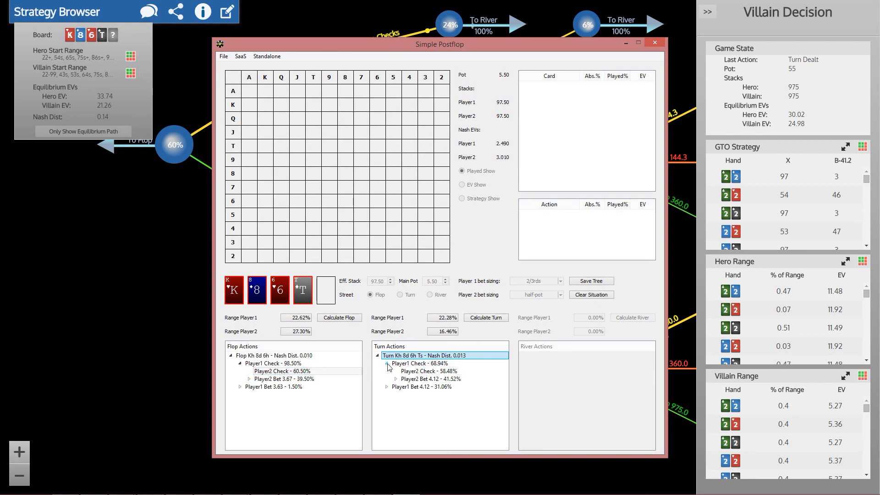
left_click(387, 387)
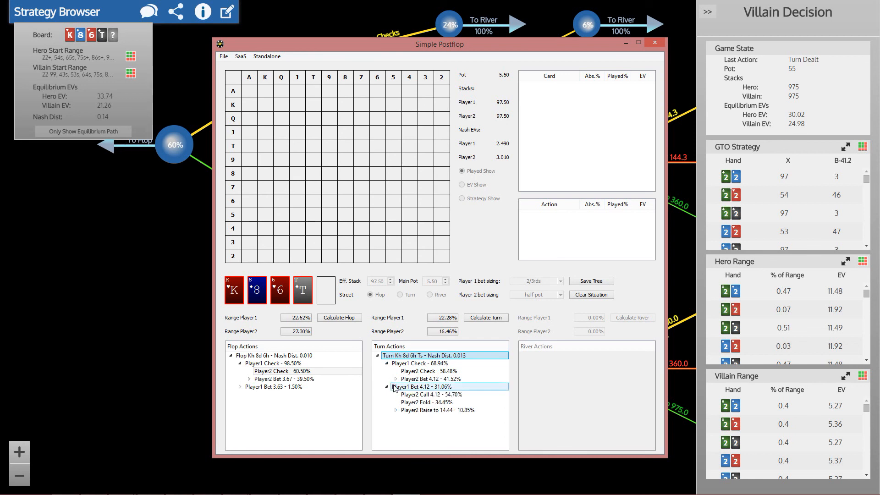
left_click(434, 372)
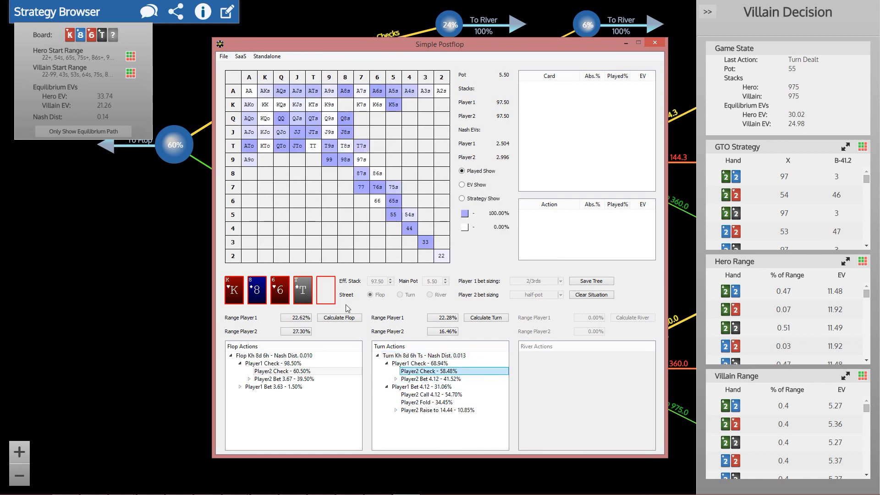
Set the river card to the nine of clubs, calculate the river, and expand the resulting river tree
left_click(329, 296)
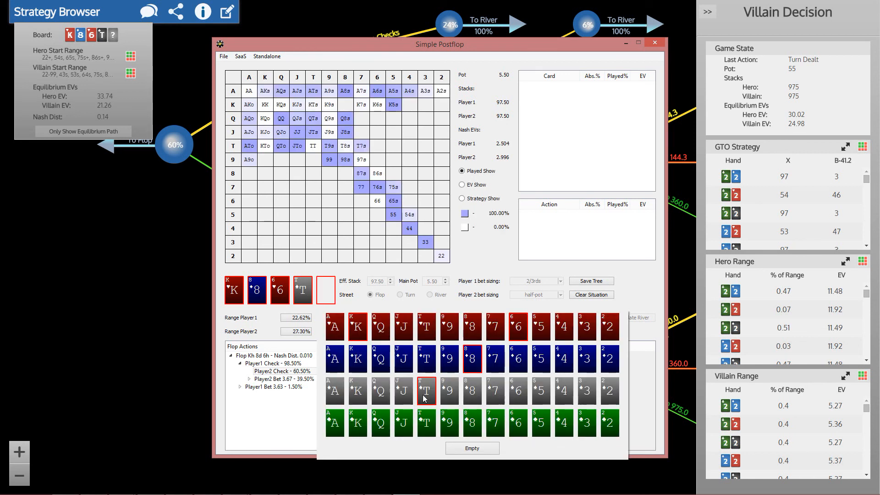
left_click(456, 428)
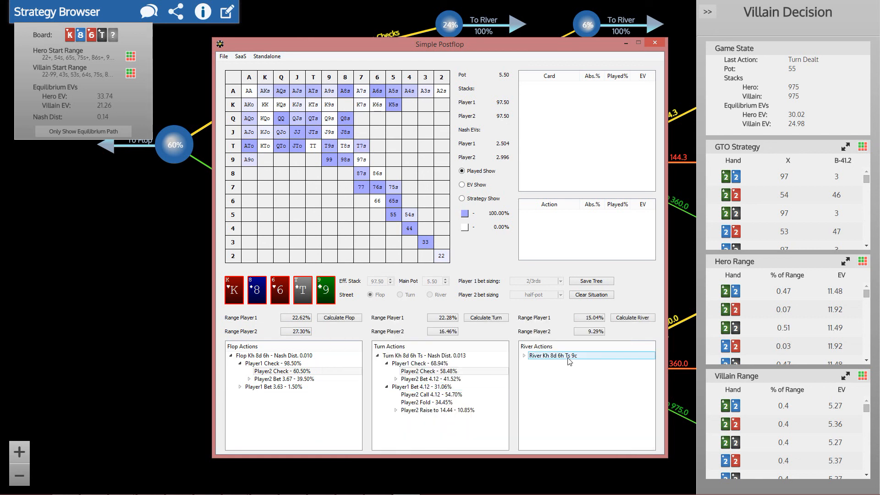
left_click(632, 319)
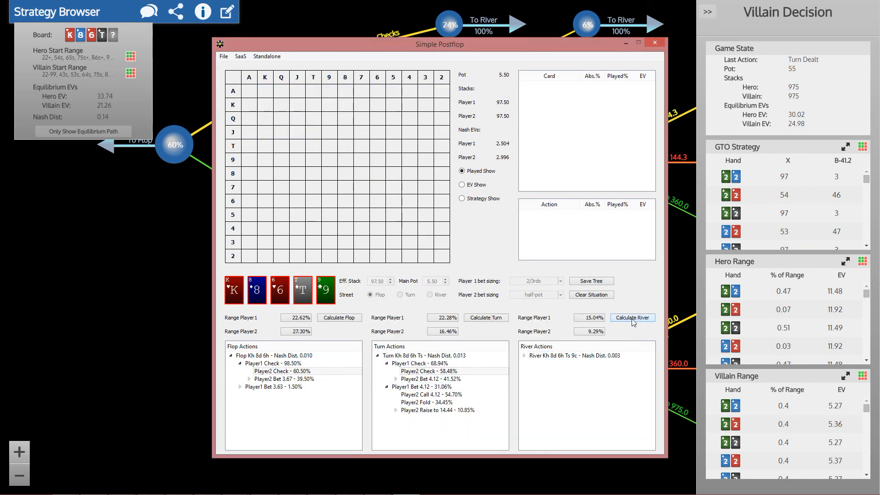
left_click(525, 356)
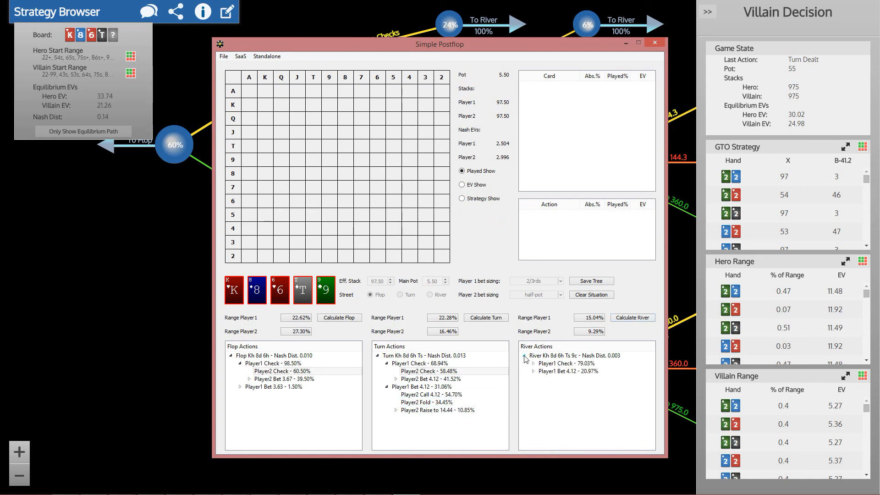